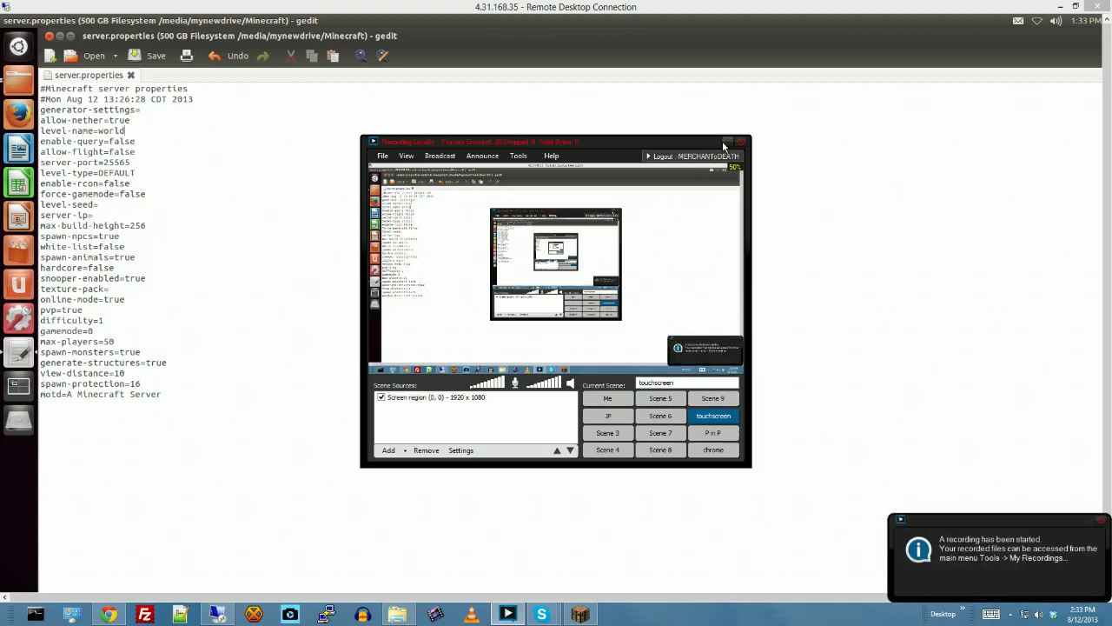
Close server.properties and run the Server Start Optimized.sh script in a terminal.
left_click(724, 141)
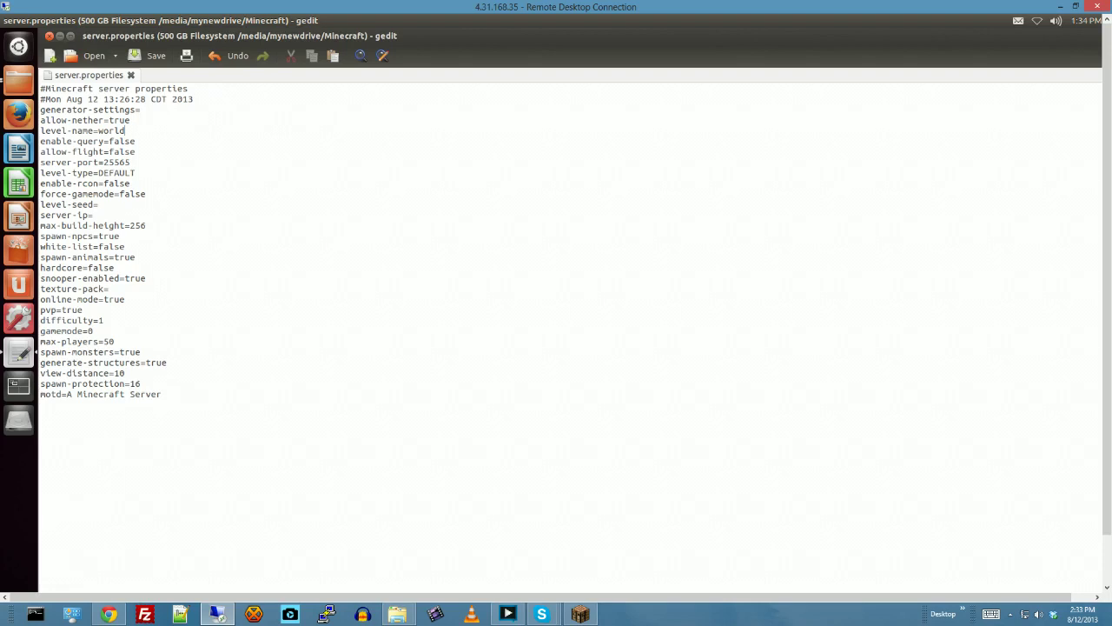
left_click(49, 35)
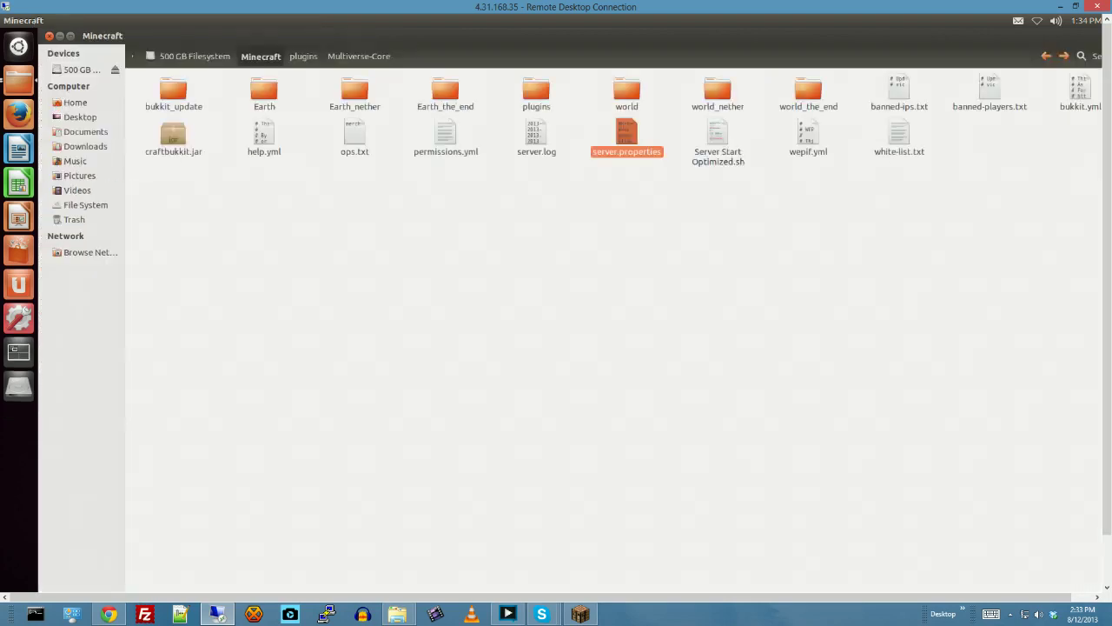
double_click(718, 139)
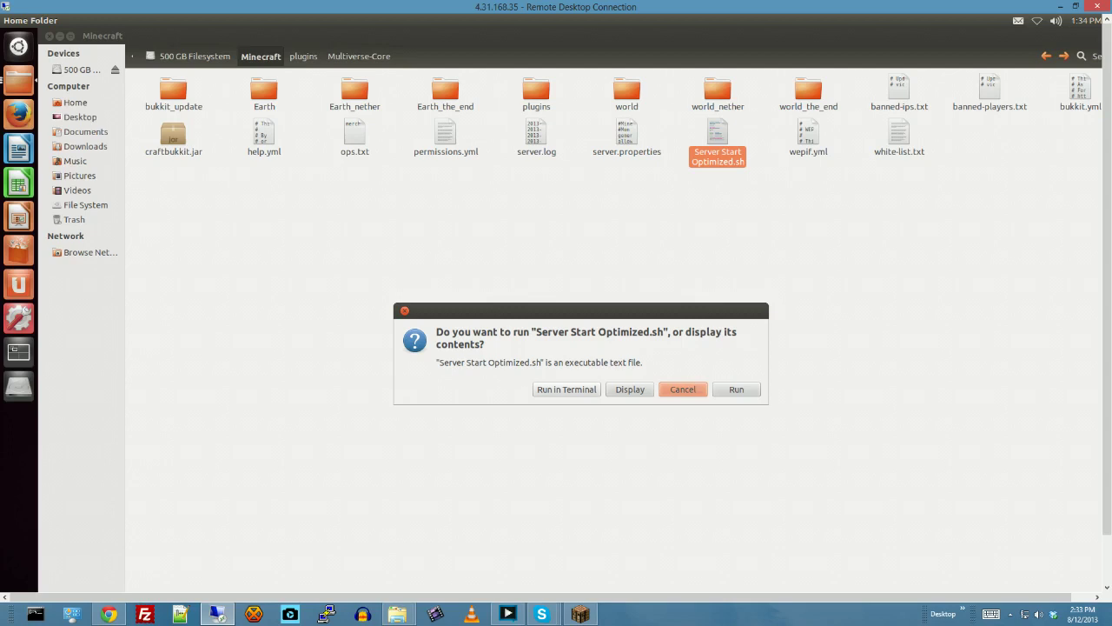
left_click(566, 390)
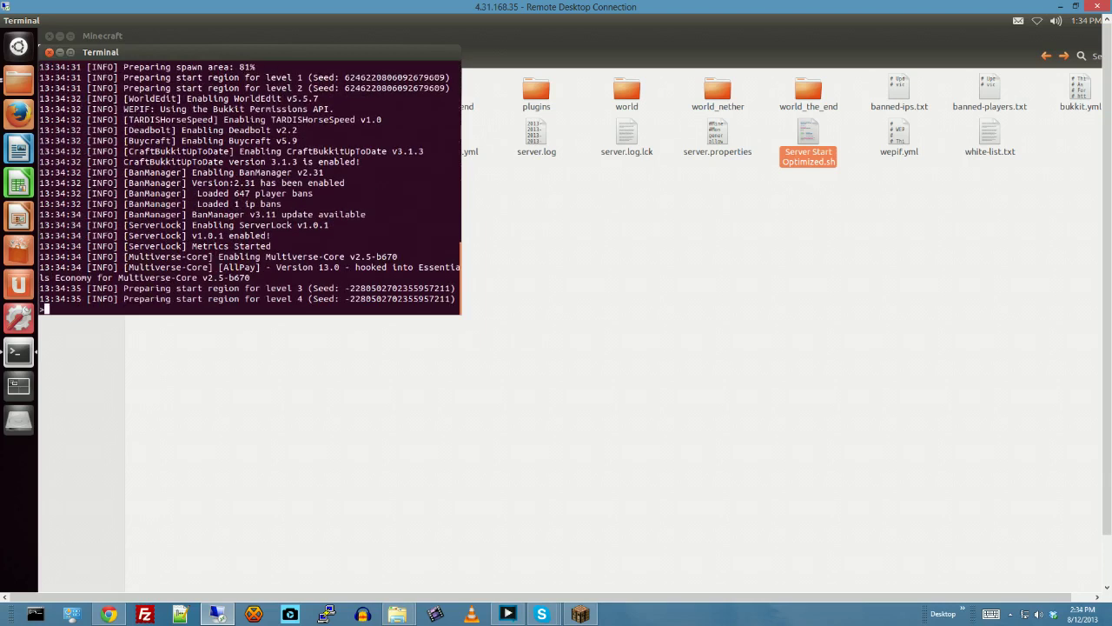
Switch to Minecraft, return to the multiplayer server list and join the Doctor Who server.
mouse_move(579, 618)
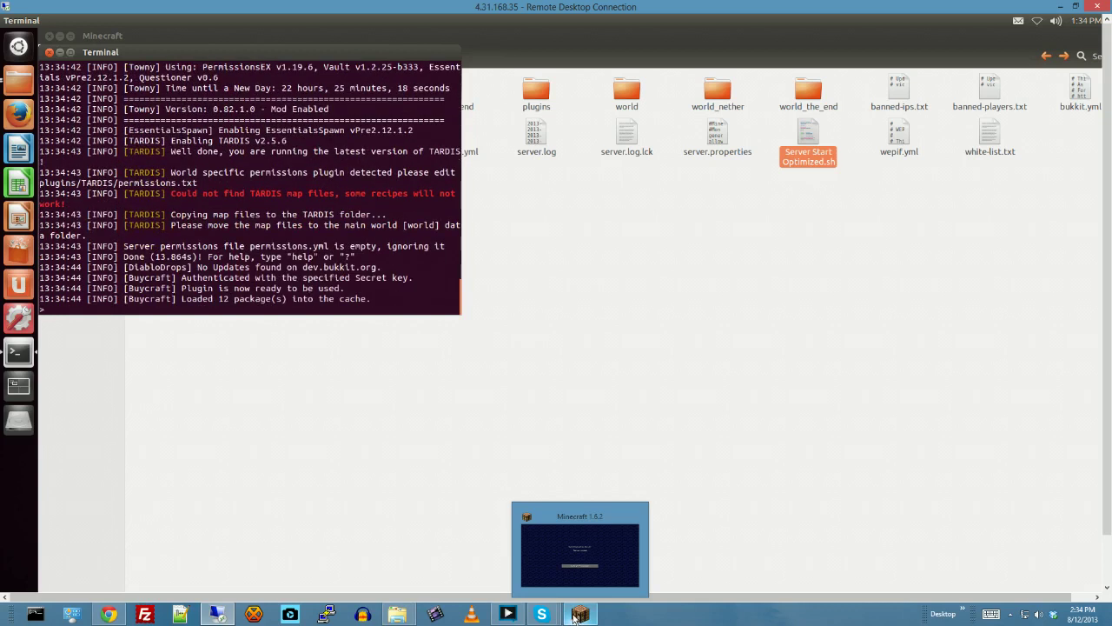
left_click(575, 615)
left_click(588, 417)
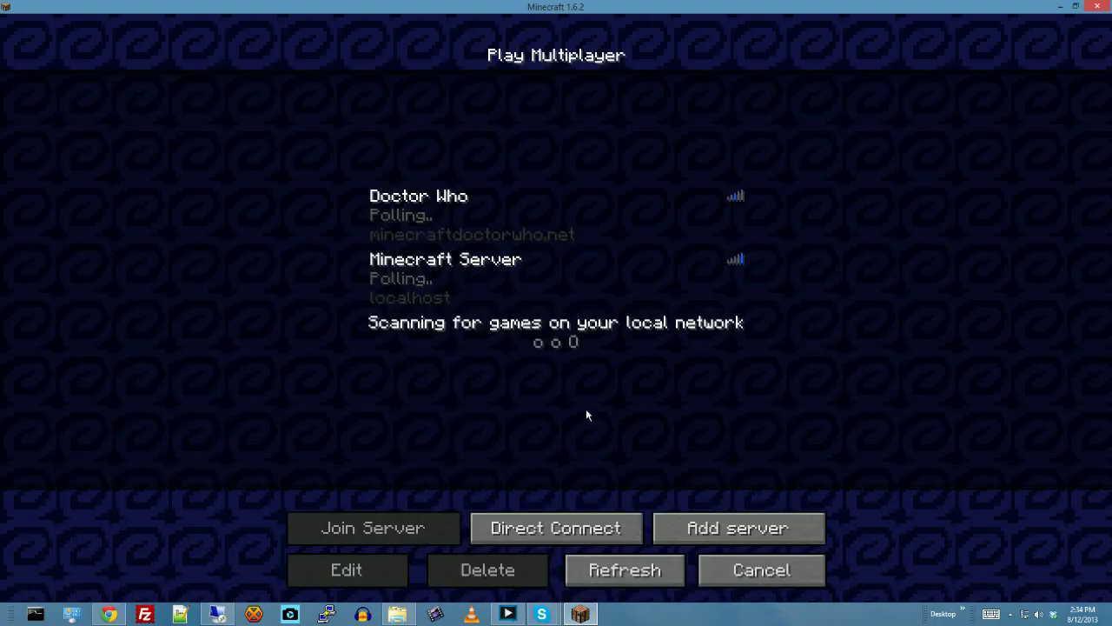
left_click(528, 212)
left_click(374, 527)
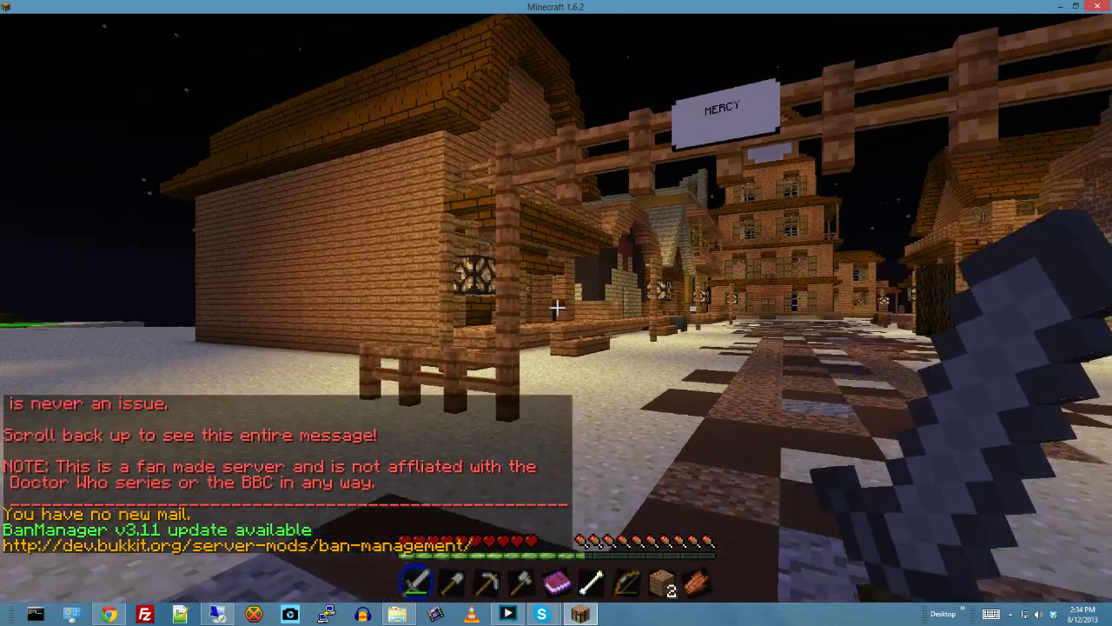
Shut down the server from the in-game chat with the /stop command.
key("t")
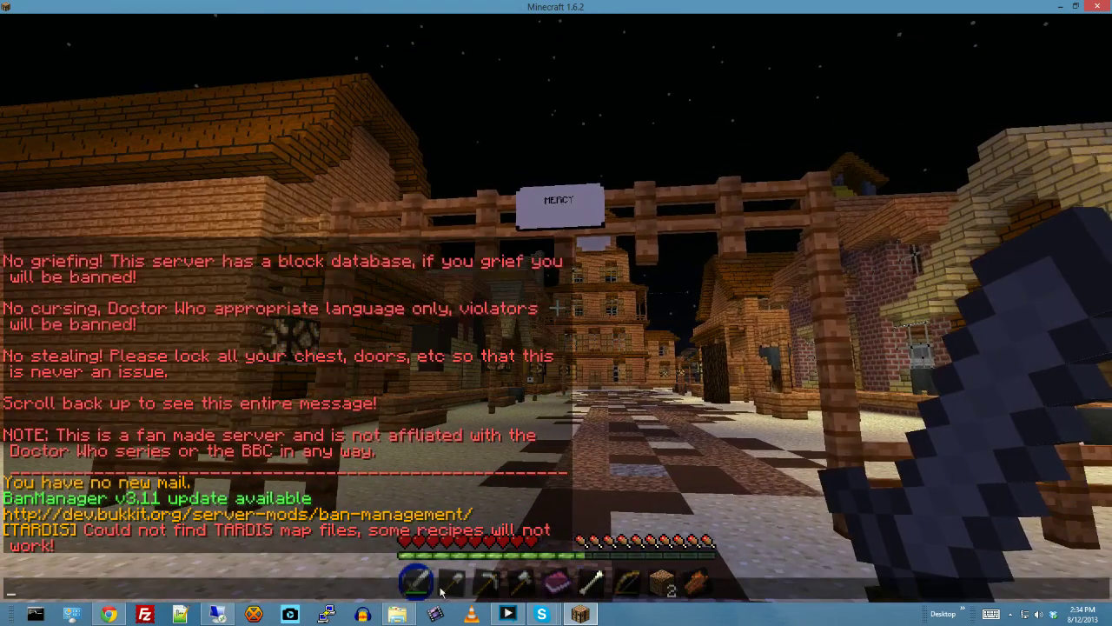
type("/stop")
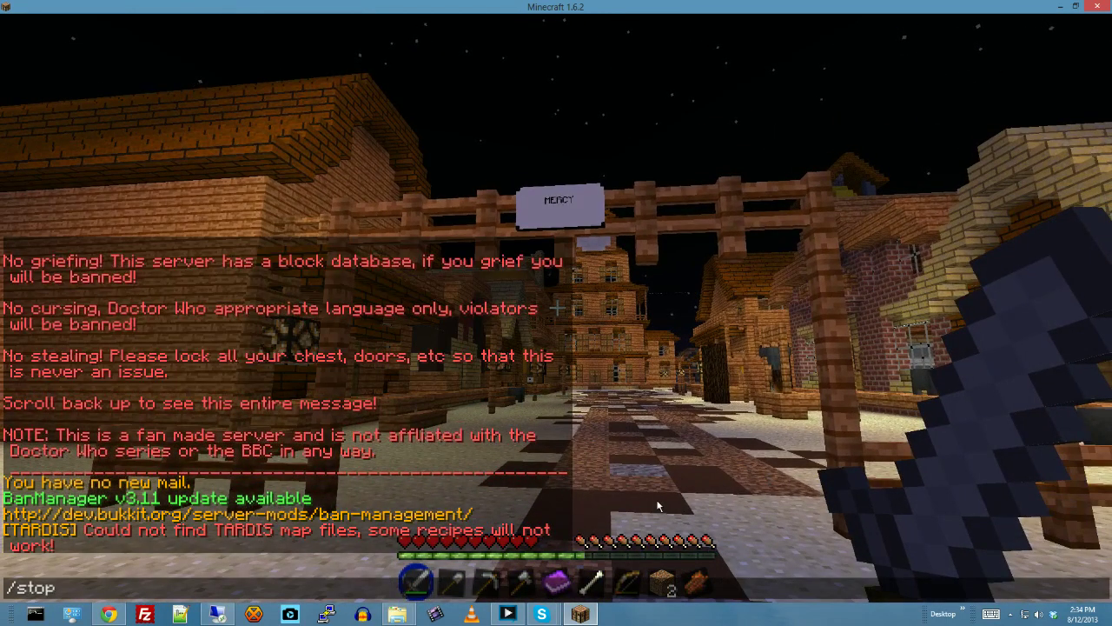
key("Return")
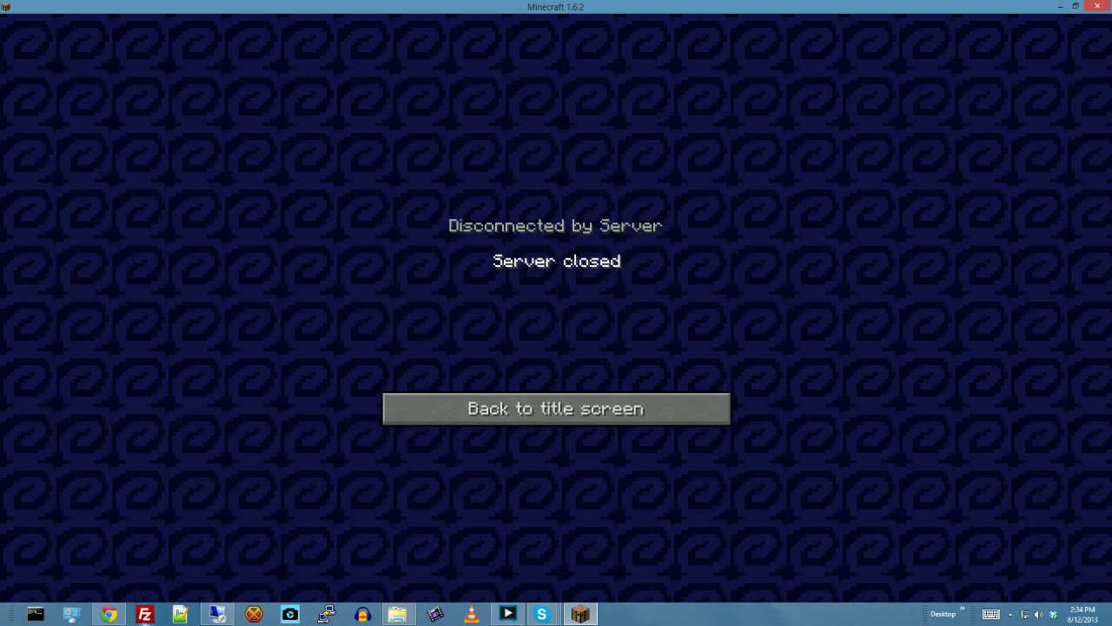
Switch to Remote Desktop, set level-name to Earth in server.properties, and save and close the file.
left_click(219, 614)
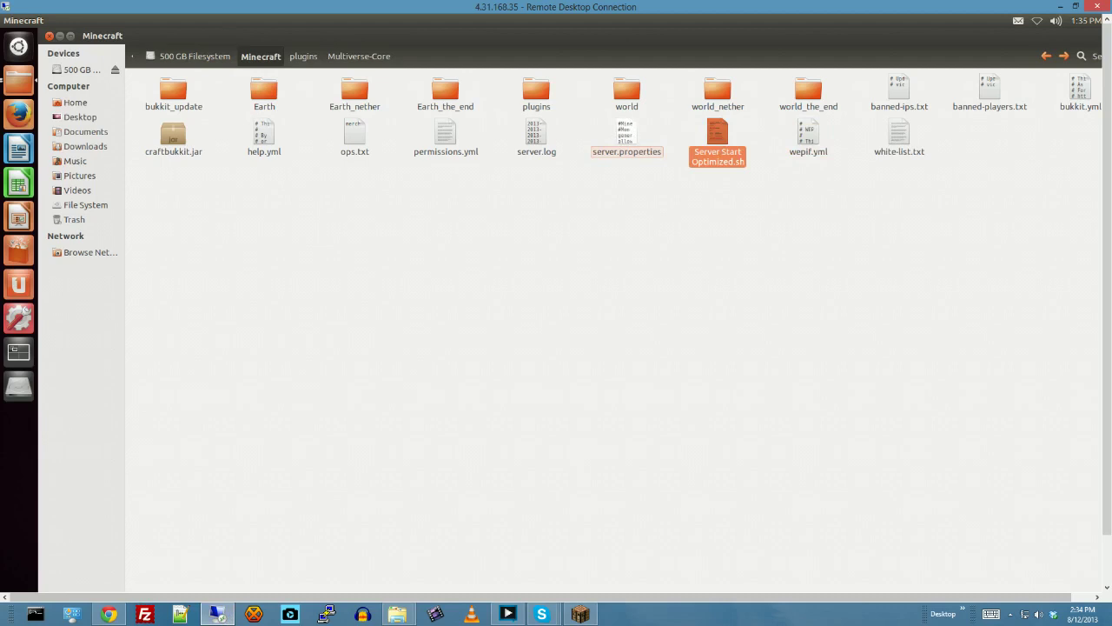
double_click(627, 134)
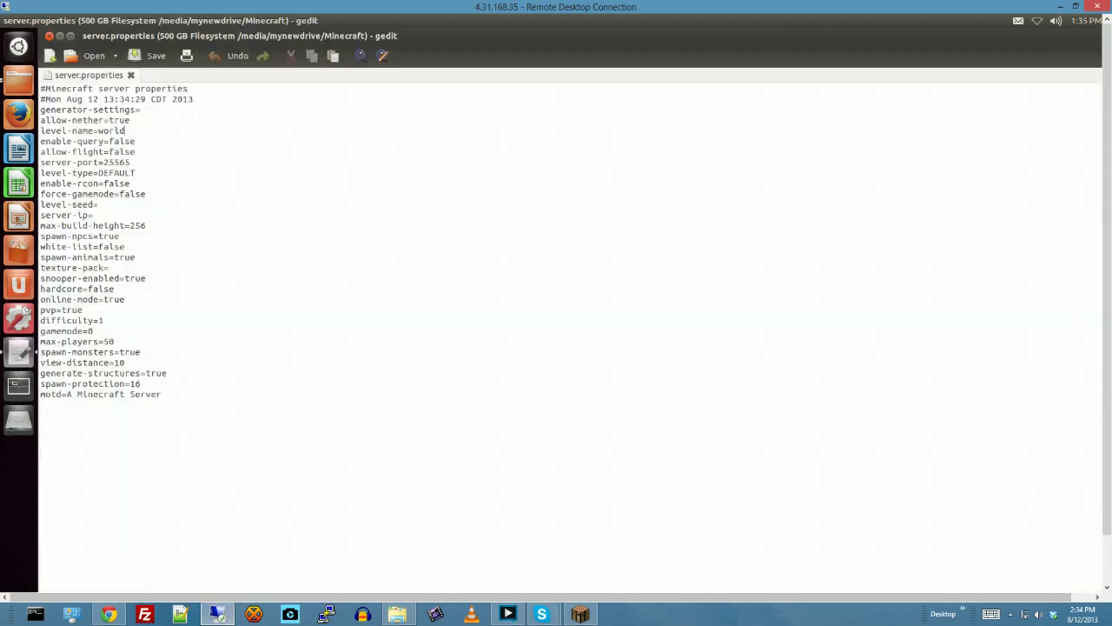
left_click(124, 130)
key("BackSpace")
key("BackSpace")
key("BackSpace")
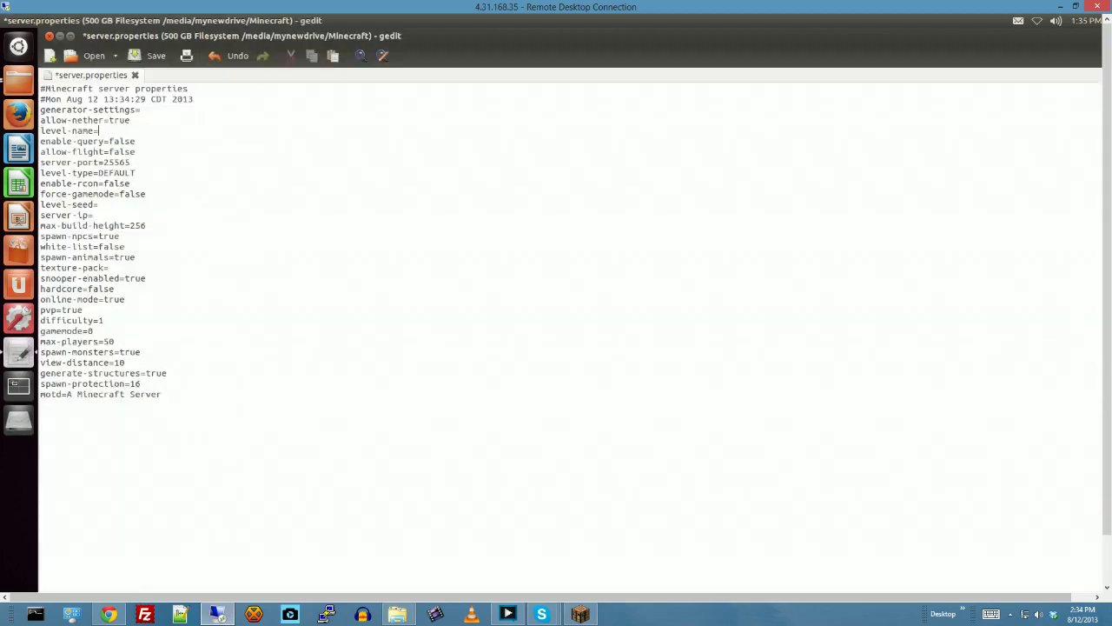
type("Earth")
key("ctrl+s")
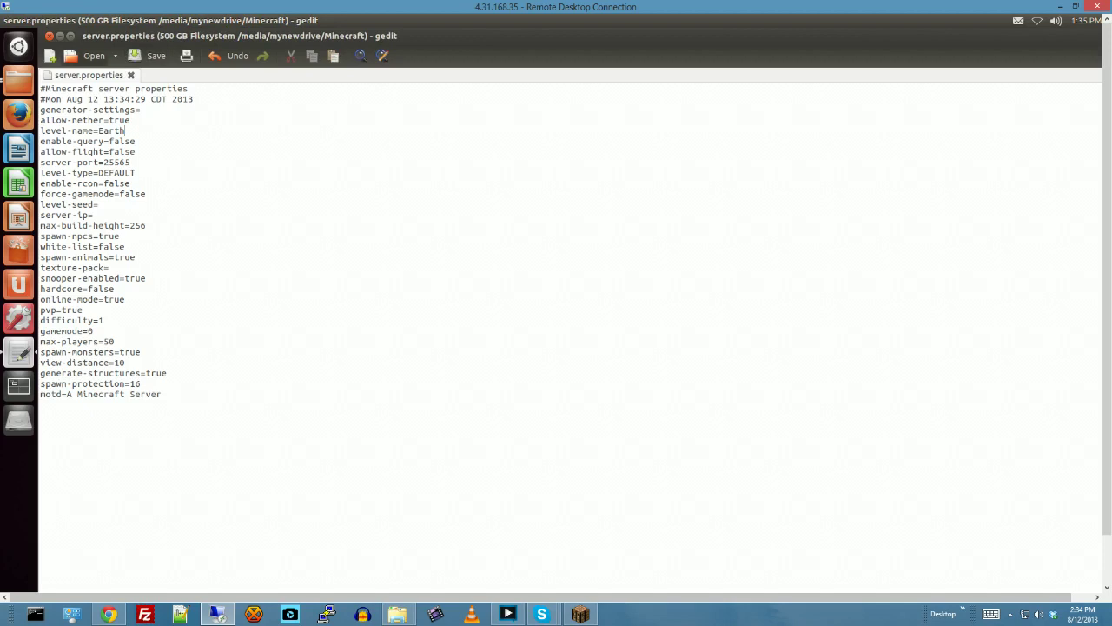
key("ctrl+q")
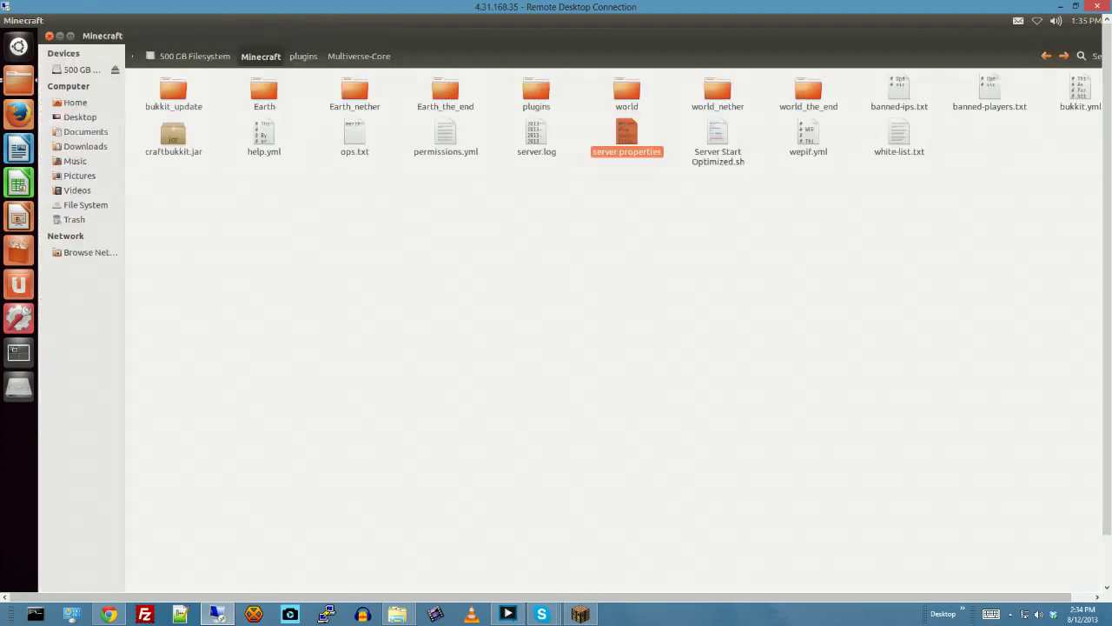
Move every plugin .jar except ServerLock-1.0.1_for_1.4.7R01.jar from the plugins folder into its TESTING subfolder.
left_click(536, 93)
double_click(537, 94)
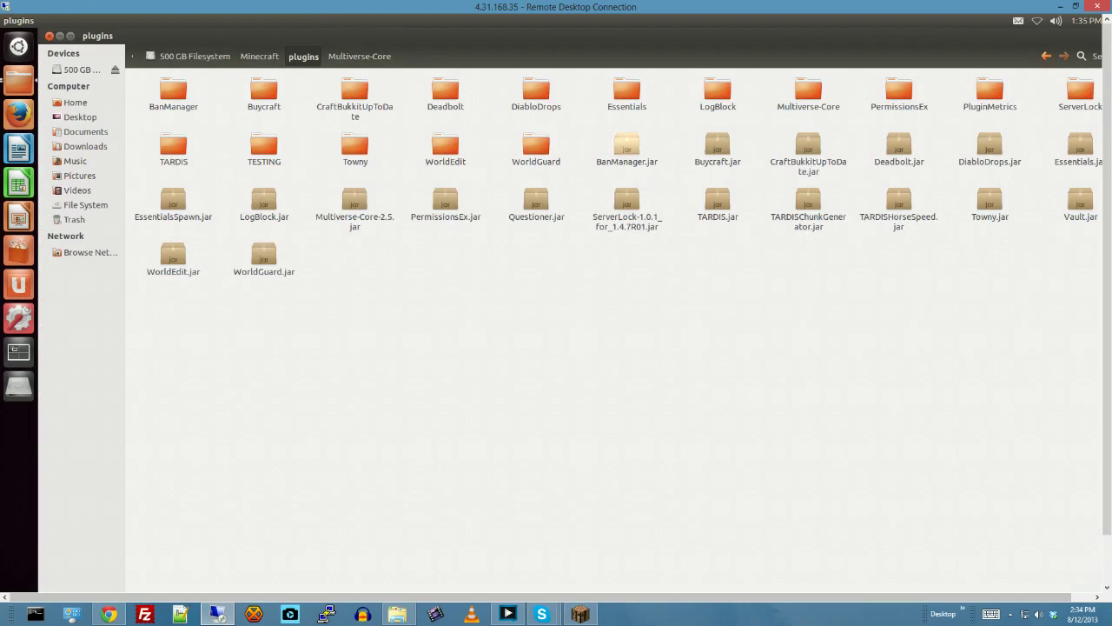
left_click(626, 147)
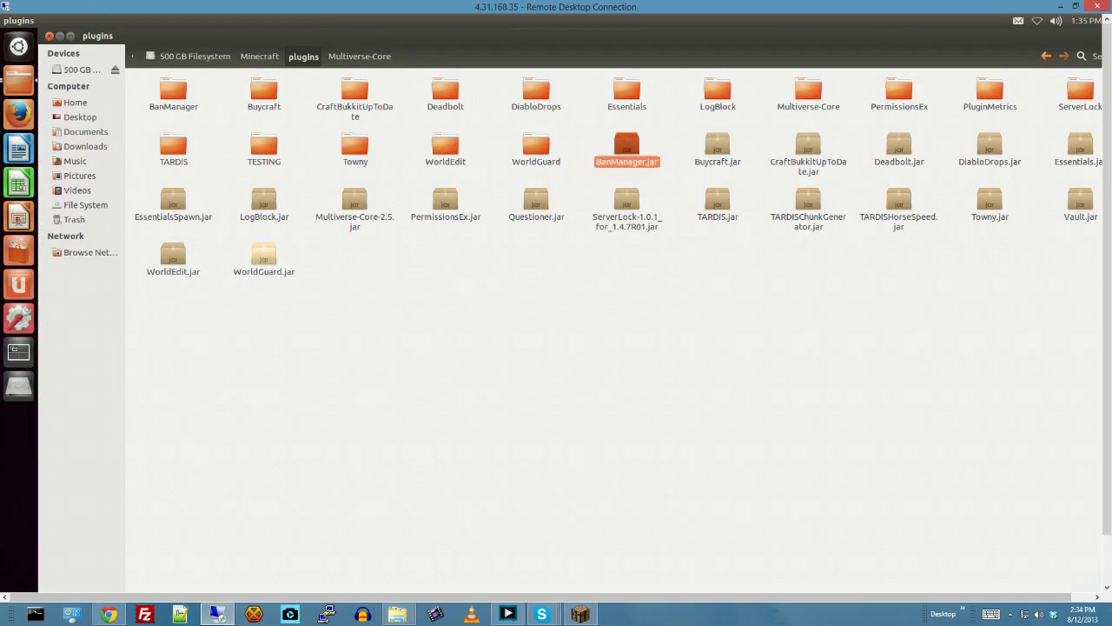
left_click(264, 255, "shift")
left_click(626, 201, "ctrl")
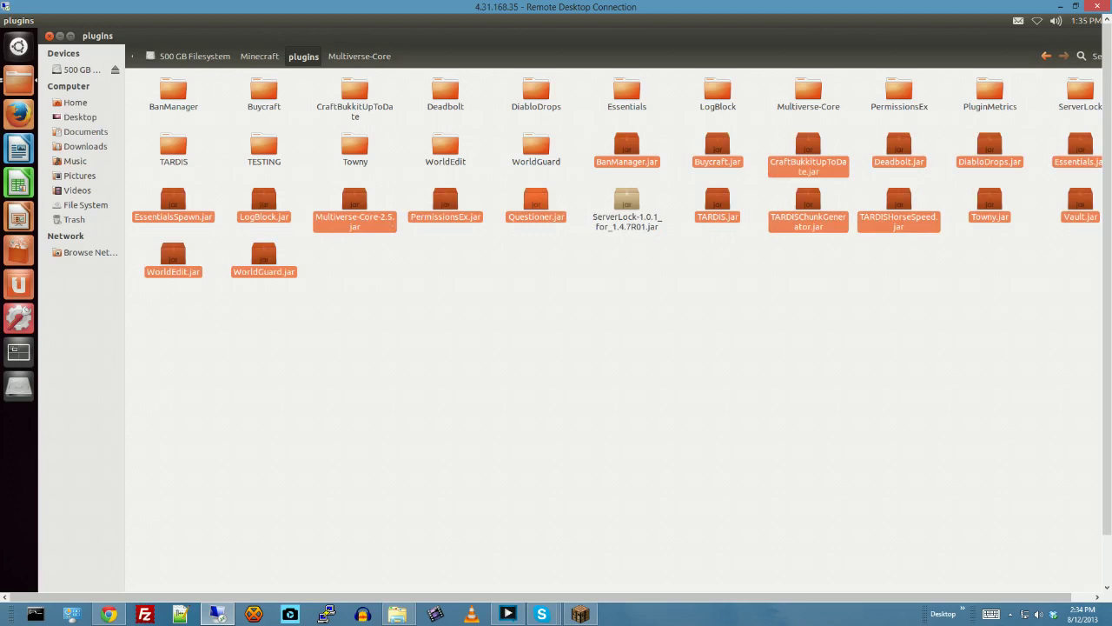
right_click(536, 211)
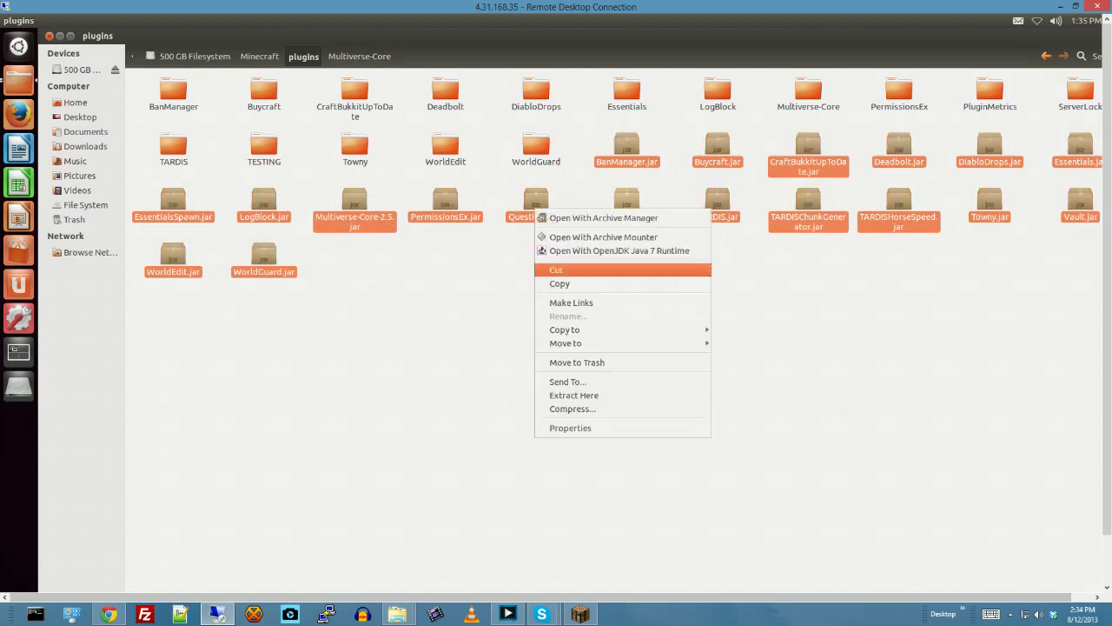
left_click(557, 271)
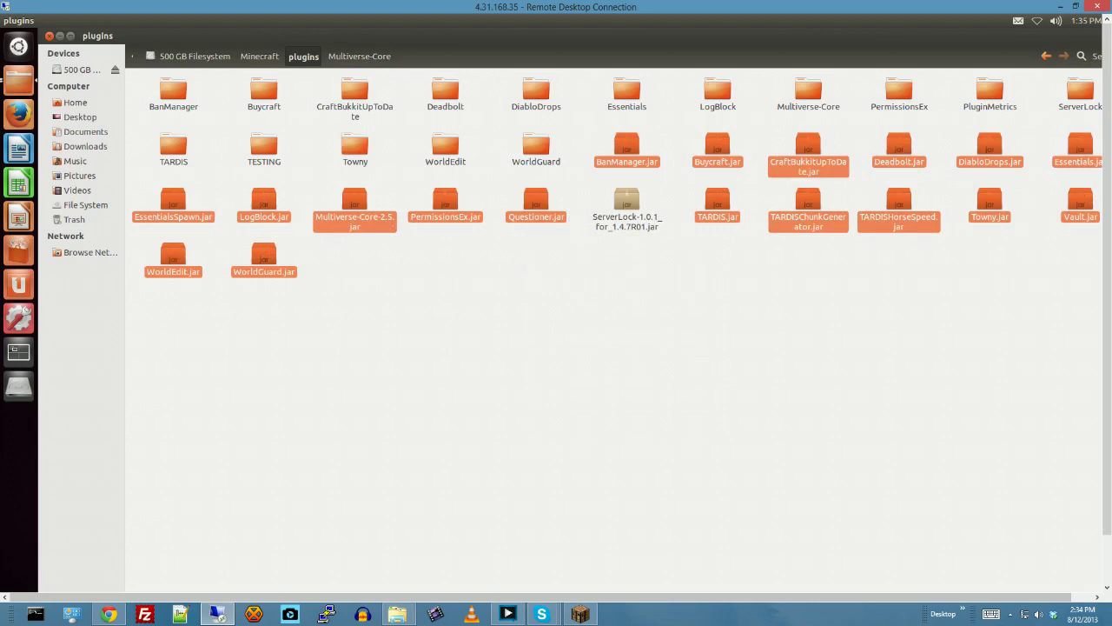
double_click(264, 146)
right_click(379, 184)
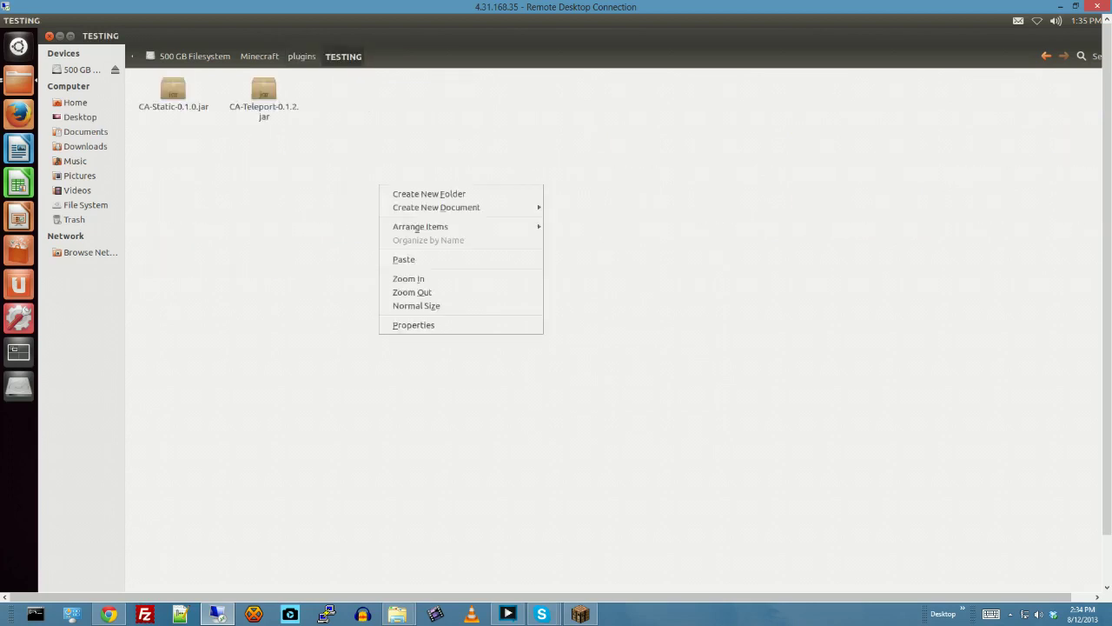
left_click(408, 258)
left_click(408, 258)
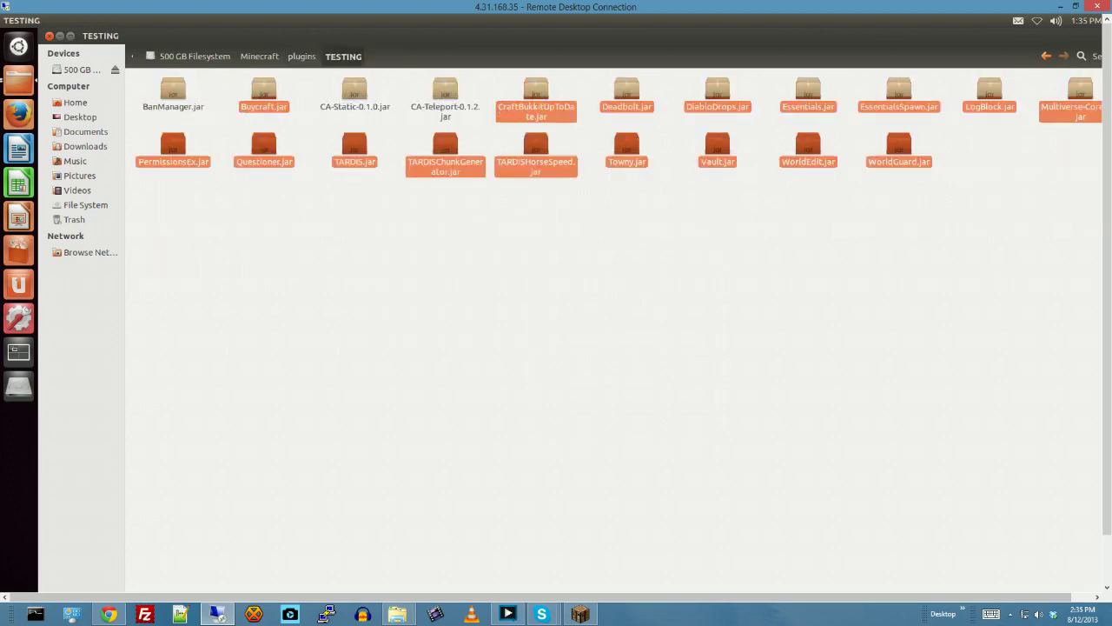
Go back to the Minecraft folder and launch Server Start Optimized.sh in a terminal again.
left_click(303, 56)
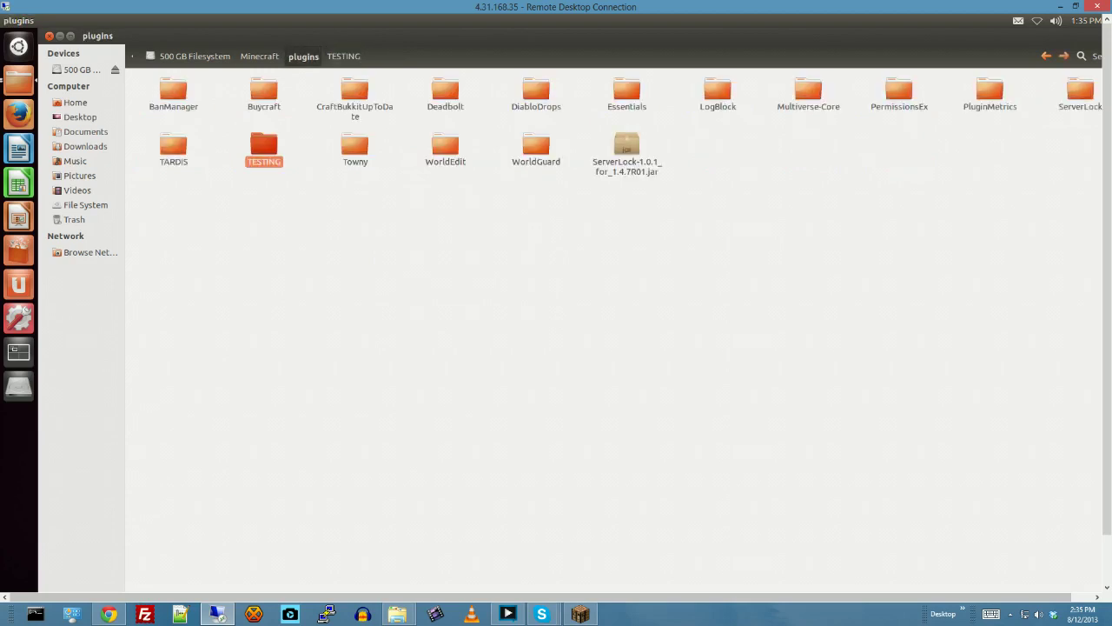
left_click(259, 55)
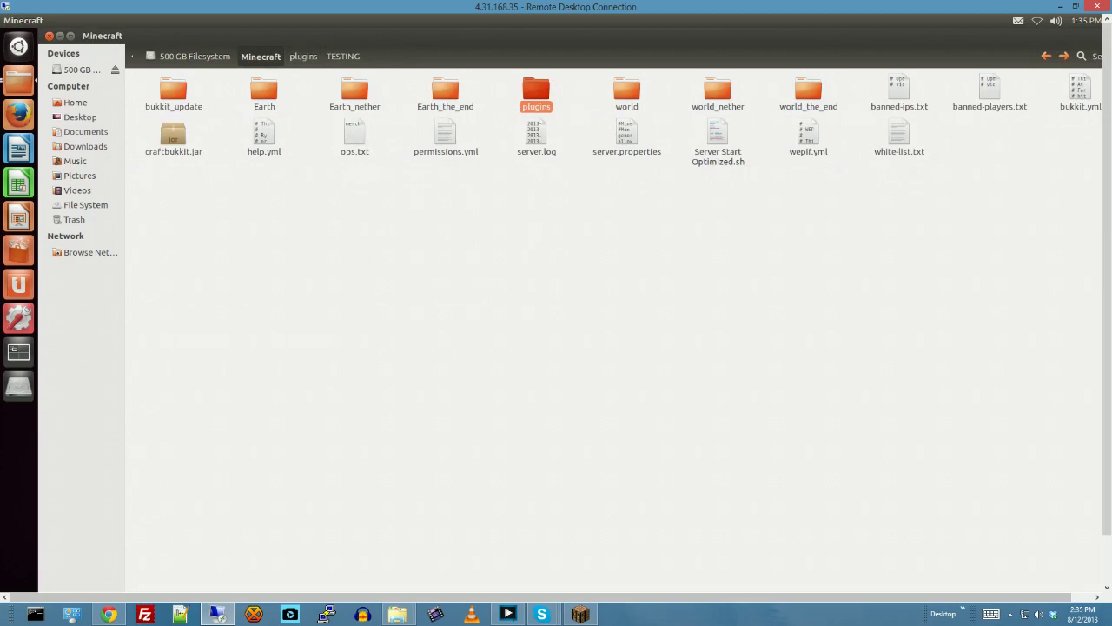
double_click(717, 139)
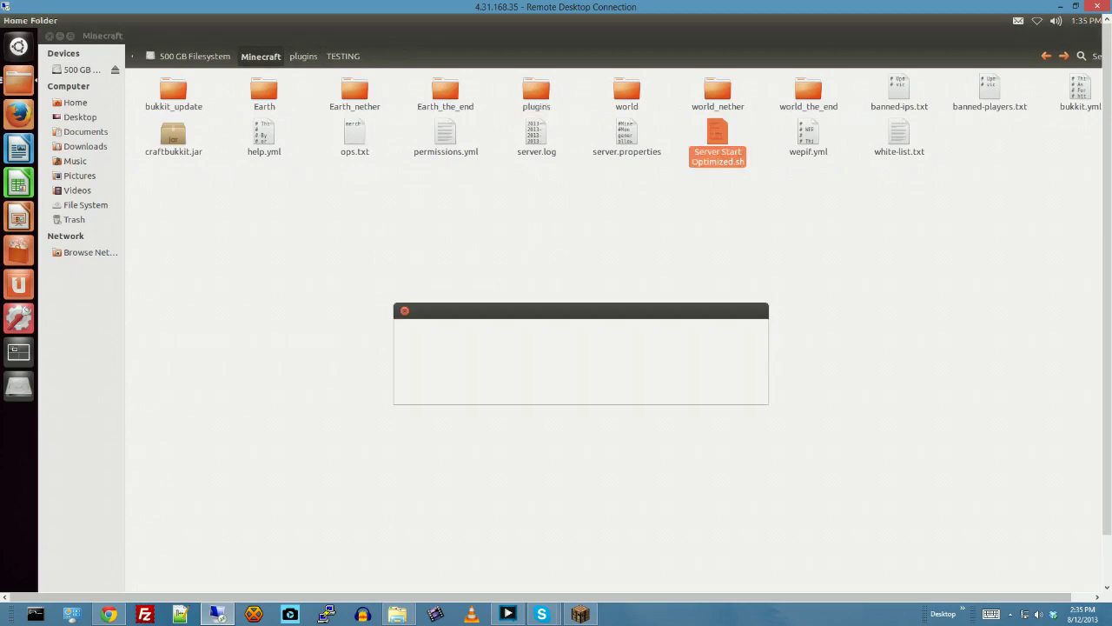
left_click(566, 389)
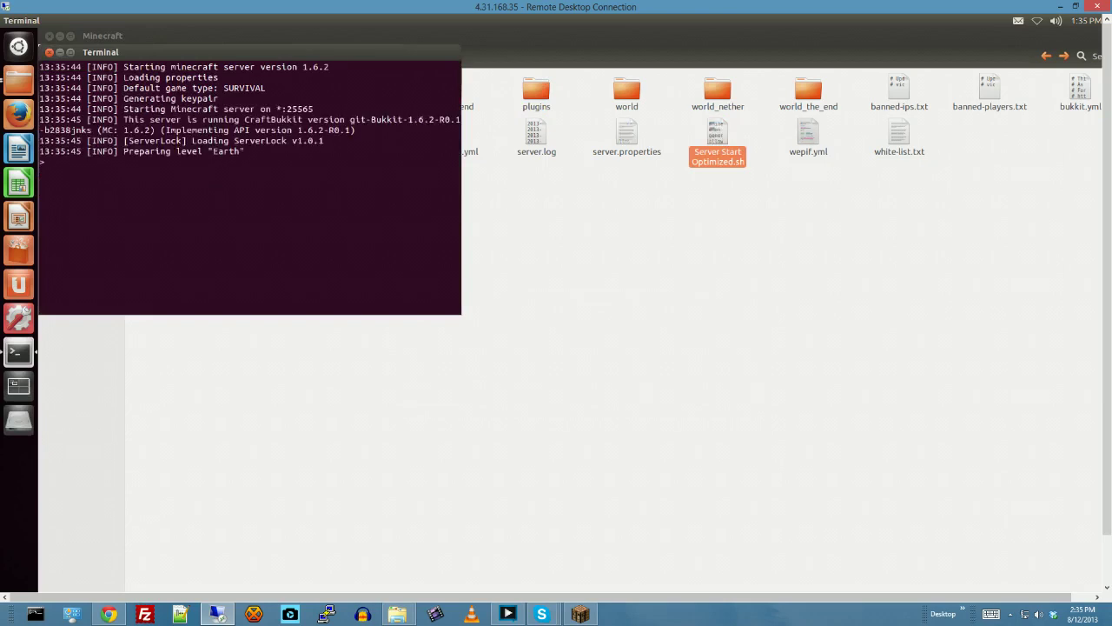
Switch to Minecraft and rejoin the Doctor Who server from the multiplayer list.
left_click(580, 615)
left_click(571, 407)
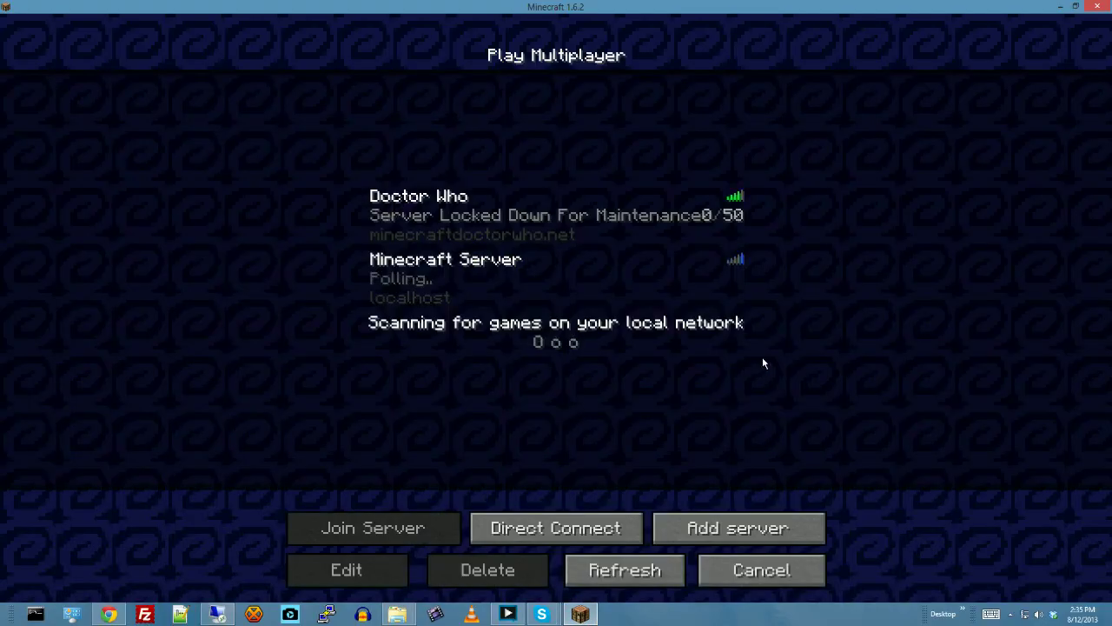
left_click(661, 221)
left_click(415, 532)
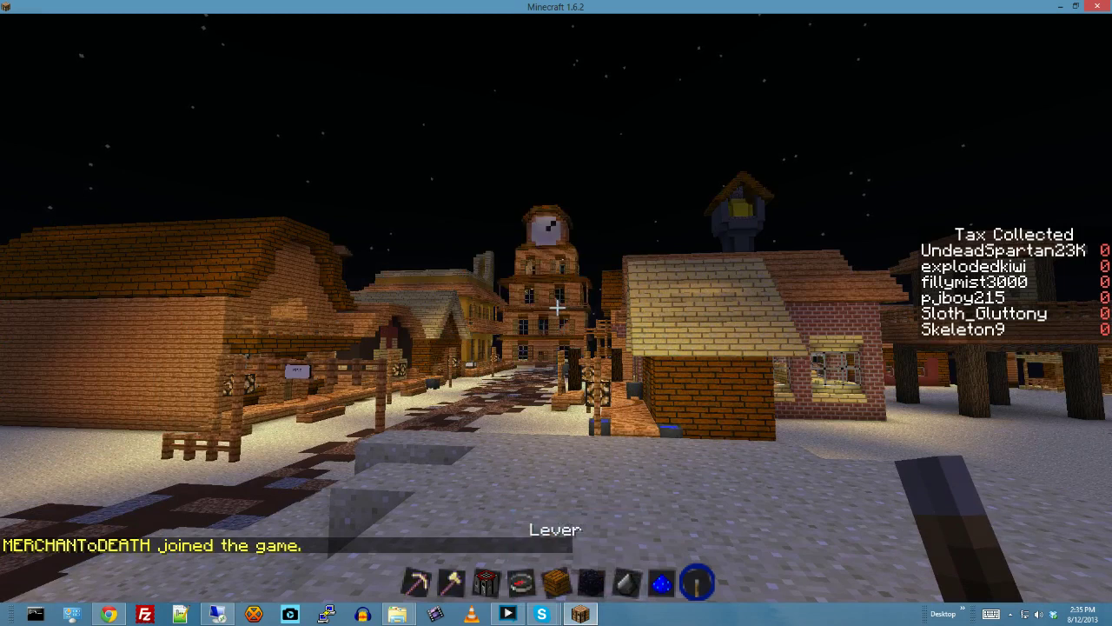
Quit Minecraft and shut down the server from its terminal console with the stop command.
key("t")
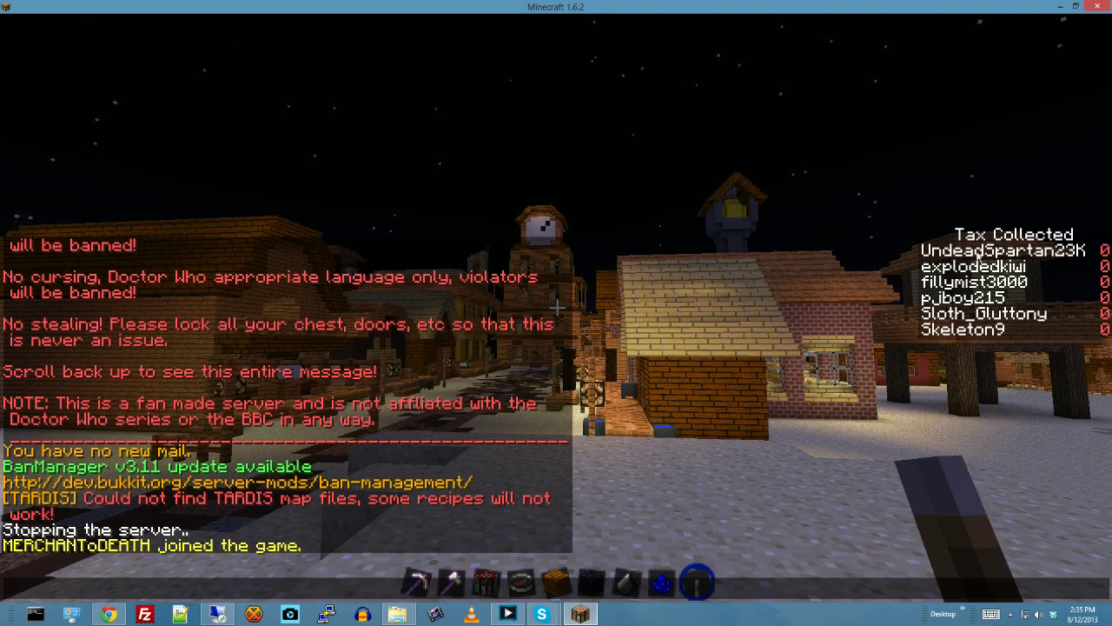
left_click(1096, 6)
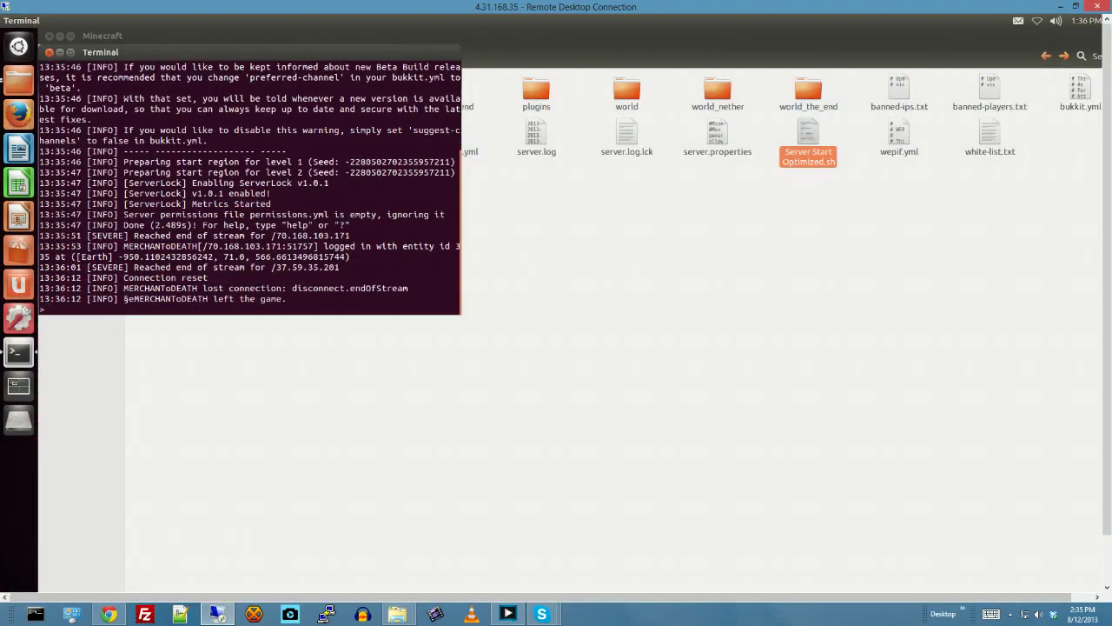
type("stop")
key("Return")
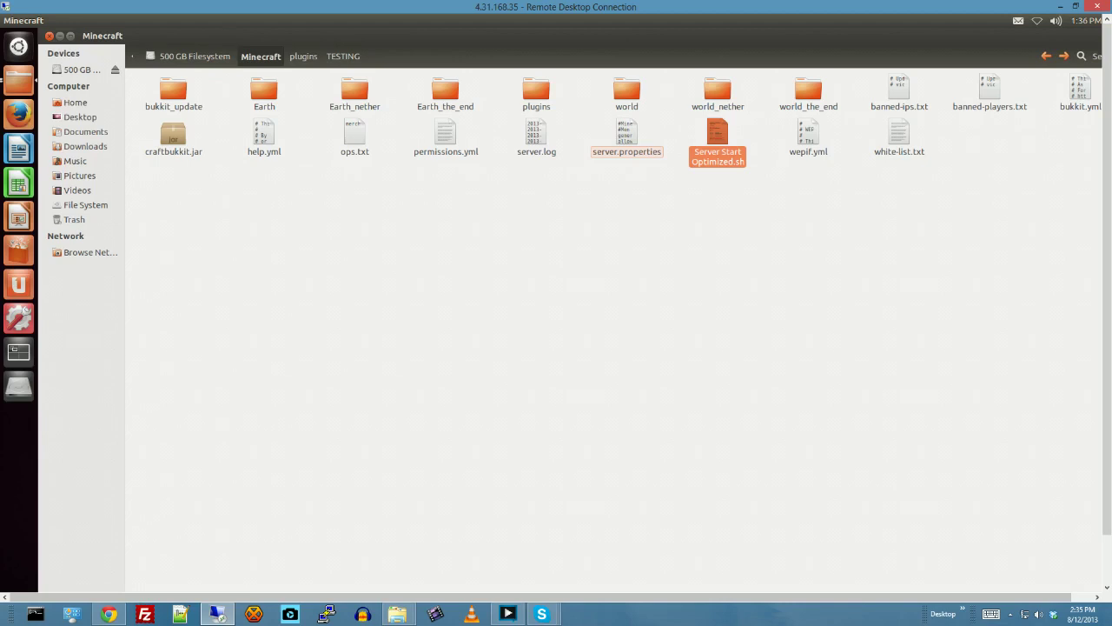
Set level-name to world in server.properties, save the file and close it.
double_click(536, 89)
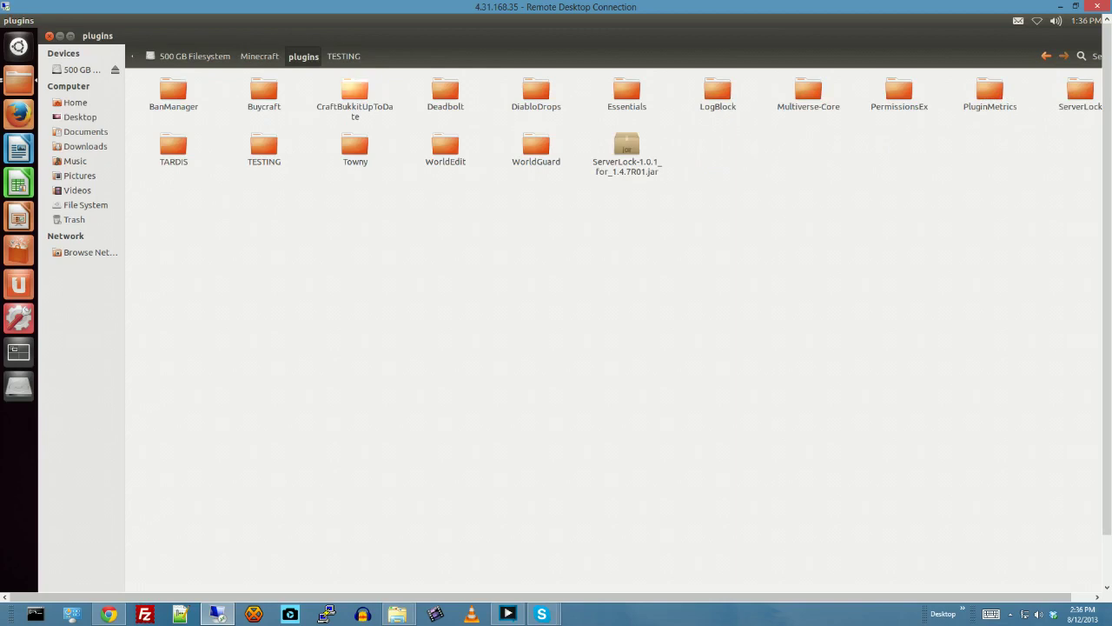
left_click(260, 56)
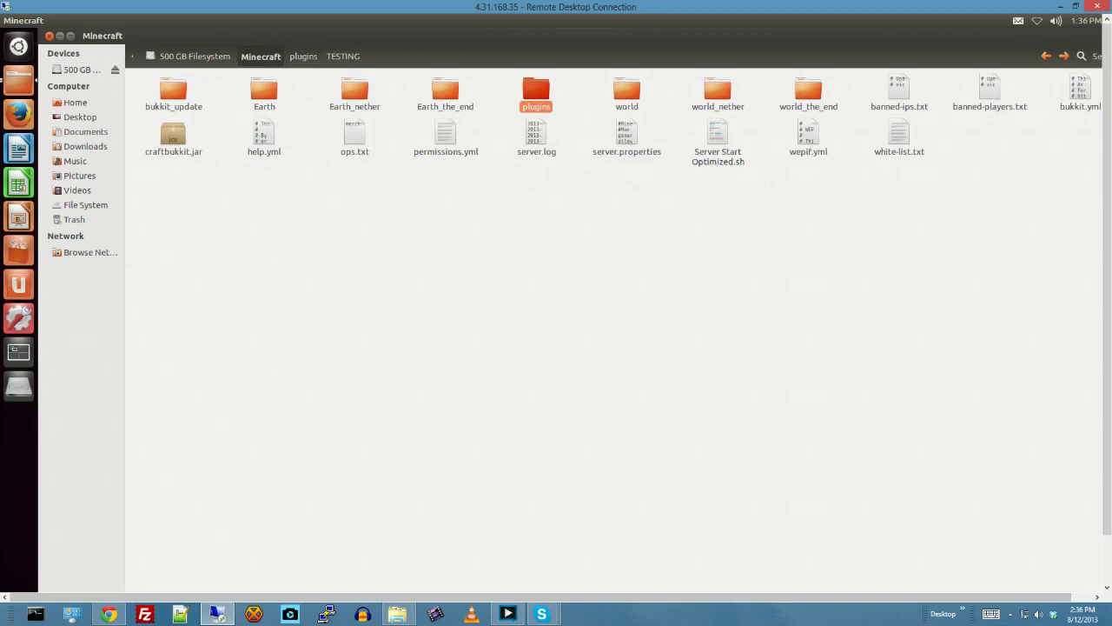
double_click(626, 135)
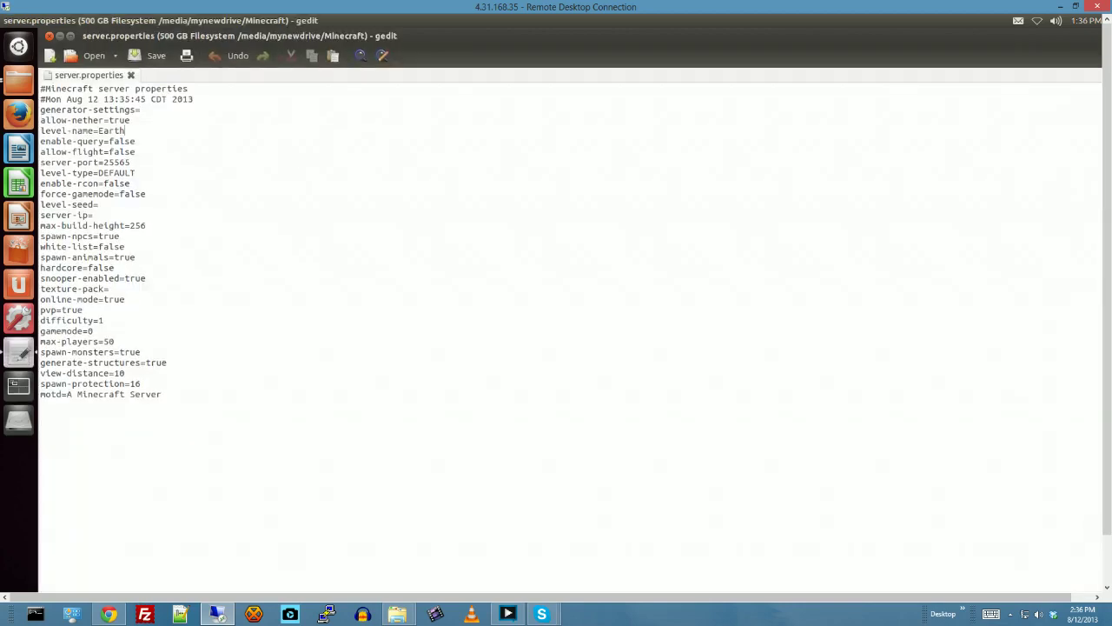
key("BackSpace")
key("BackSpace")
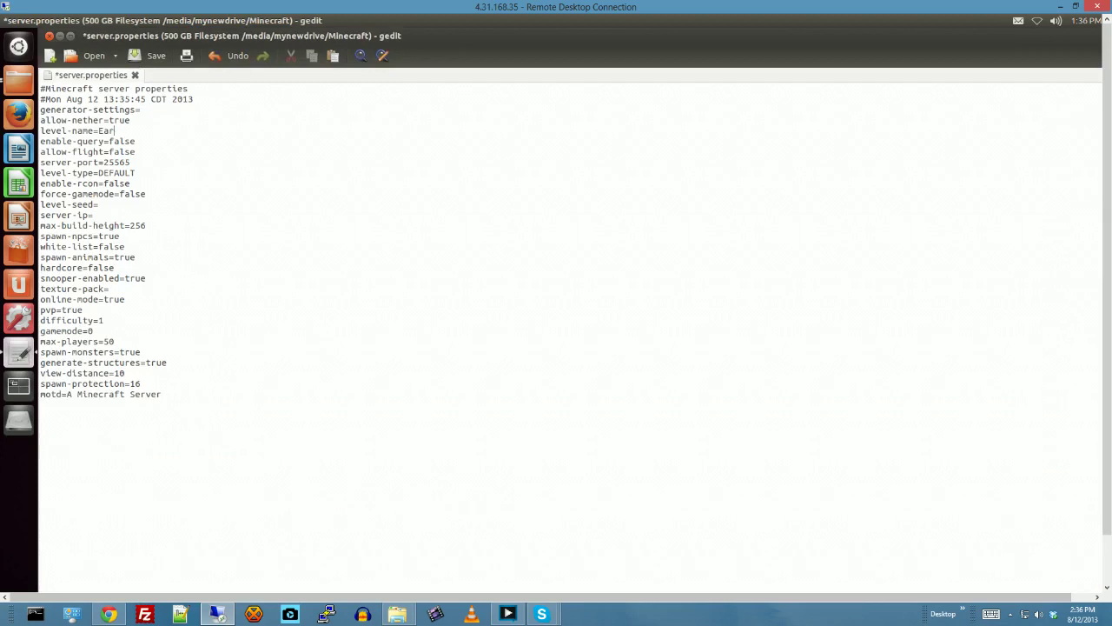
type("world")
left_click(141, 56)
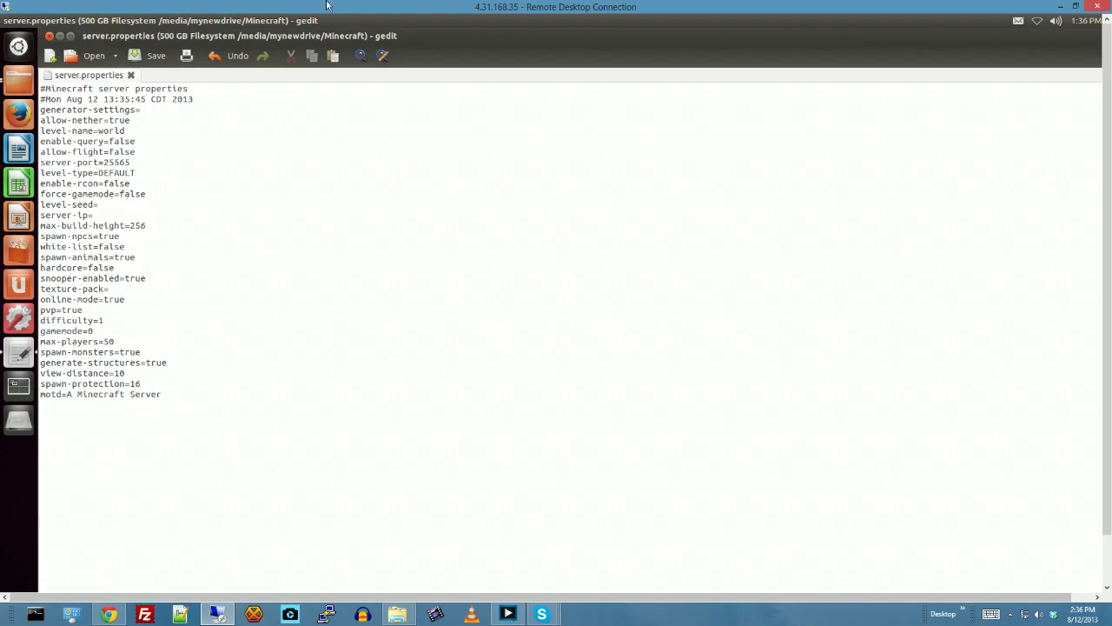
left_click(1060, 6)
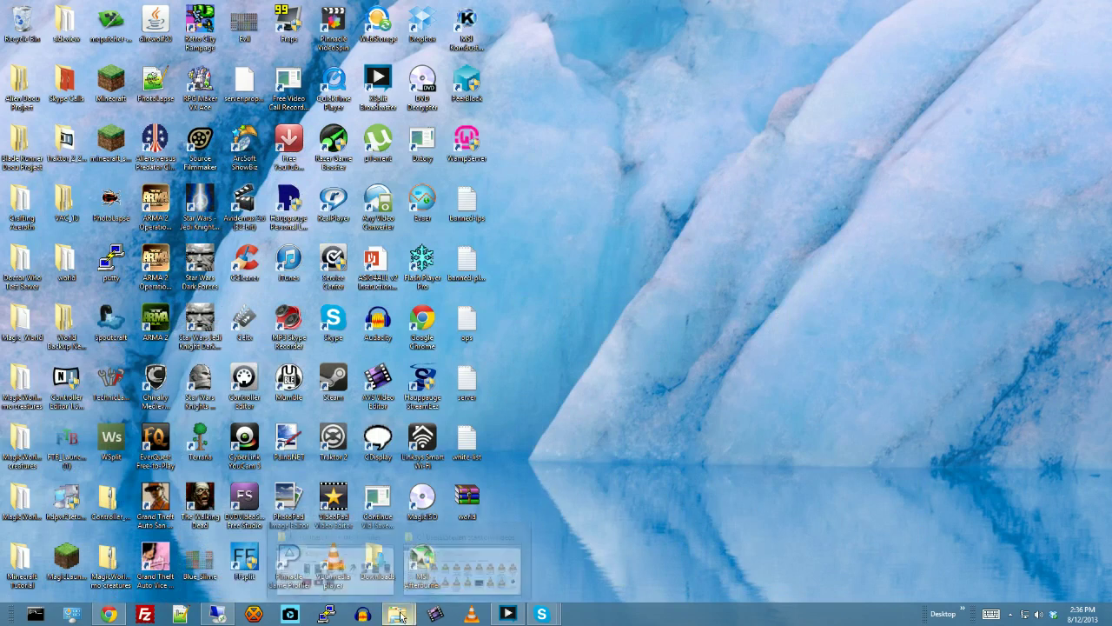
left_click(219, 616)
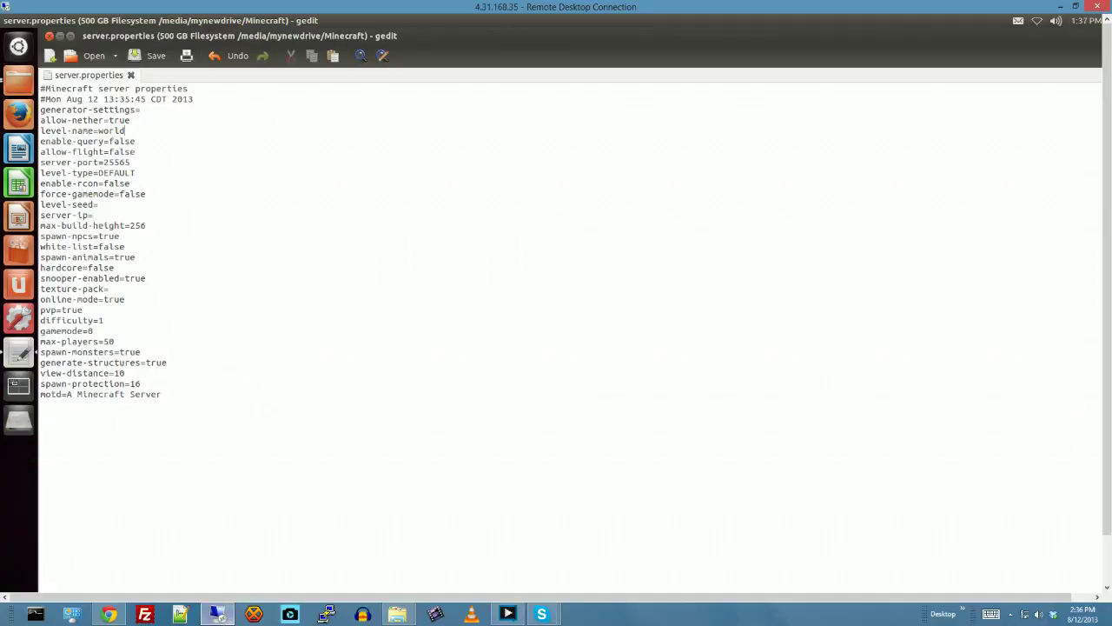
key("ctrl+q")
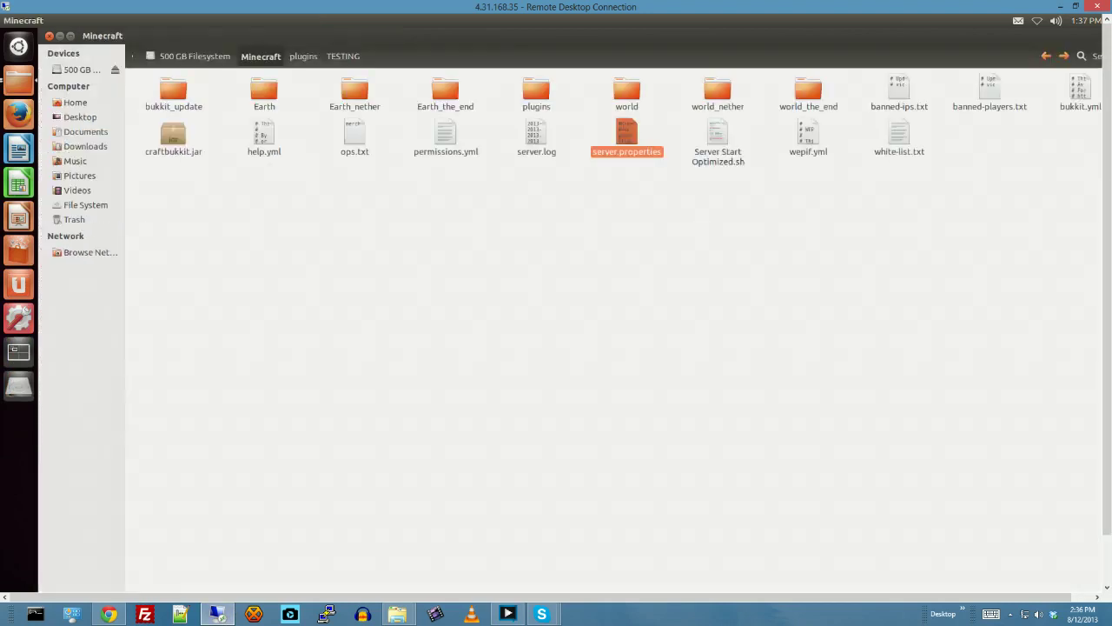
Move the map files from map_1963.dat through map_1993.dat in the Earth folder to the trash.
double_click(265, 92)
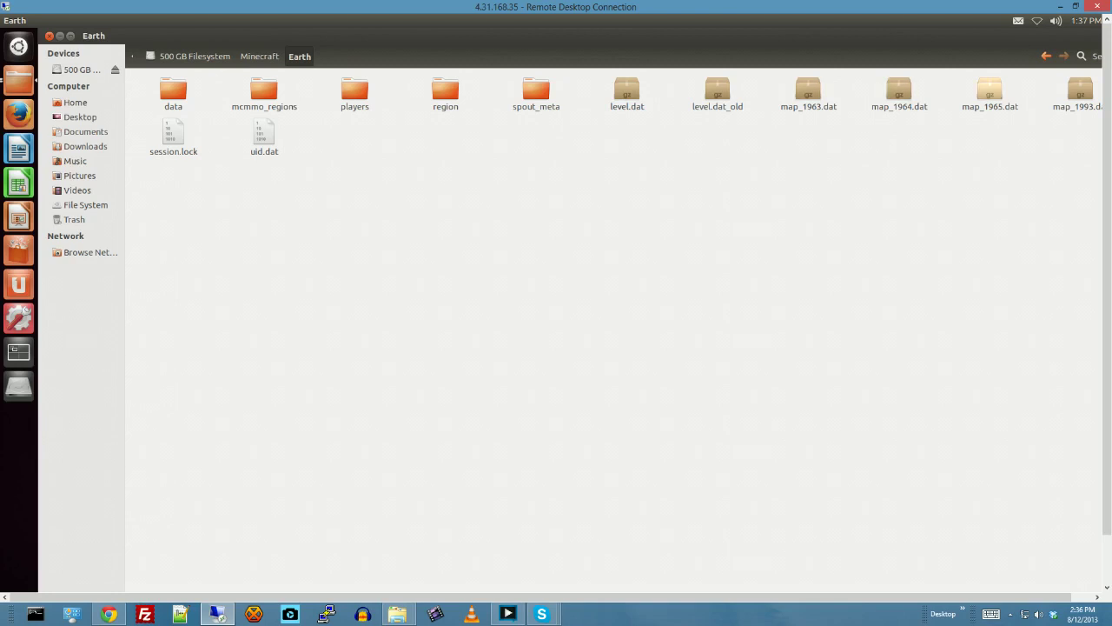
left_click(808, 91)
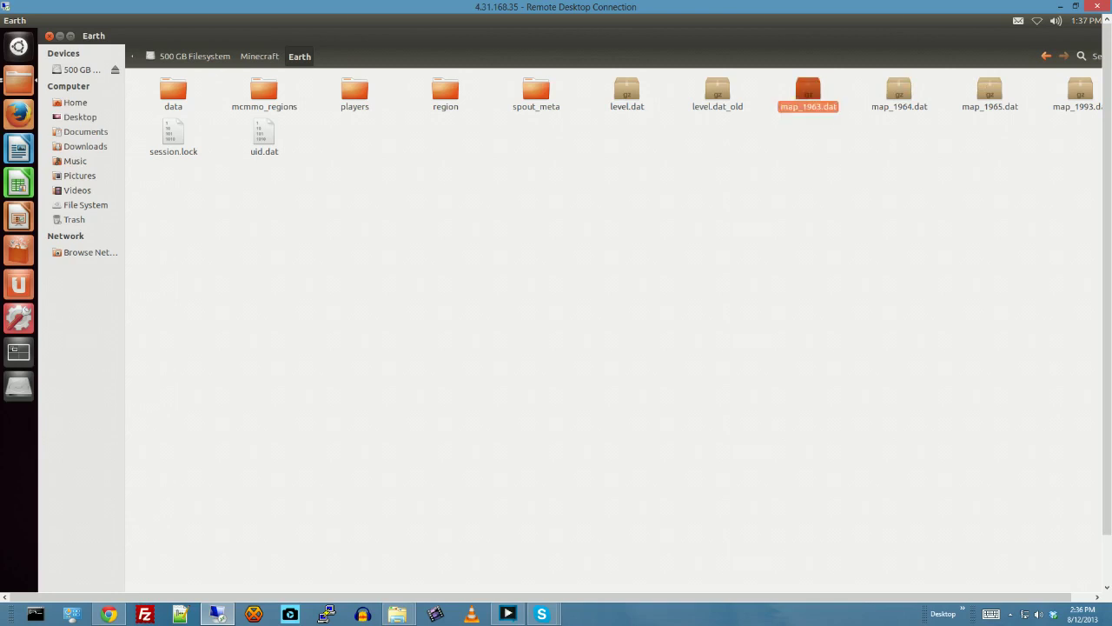
left_click(1081, 92, "shift")
right_click(904, 90)
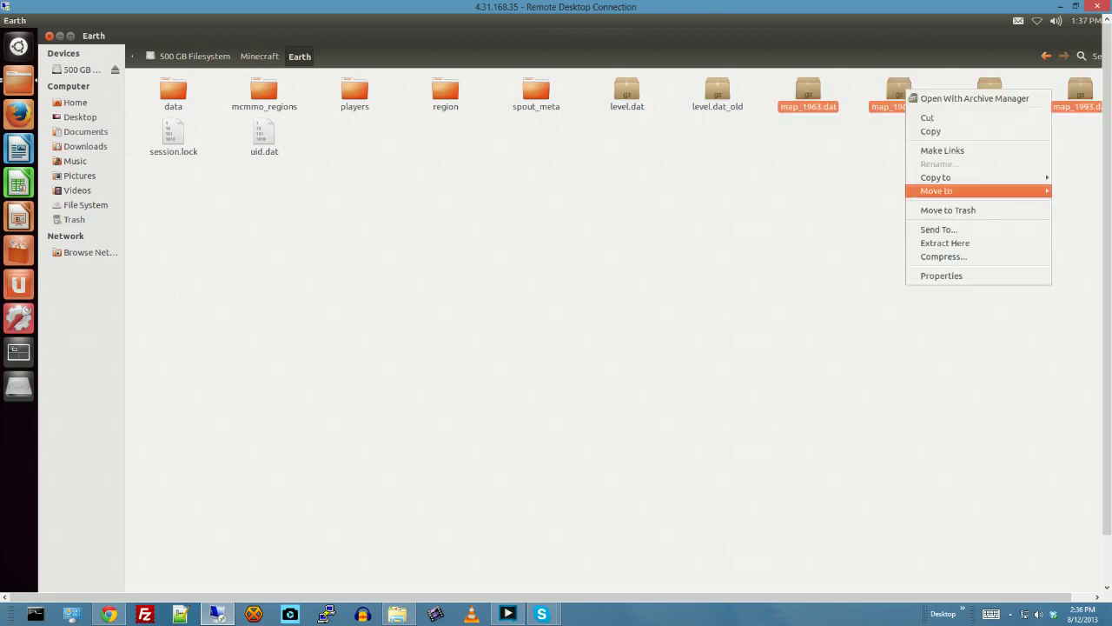
left_click(948, 209)
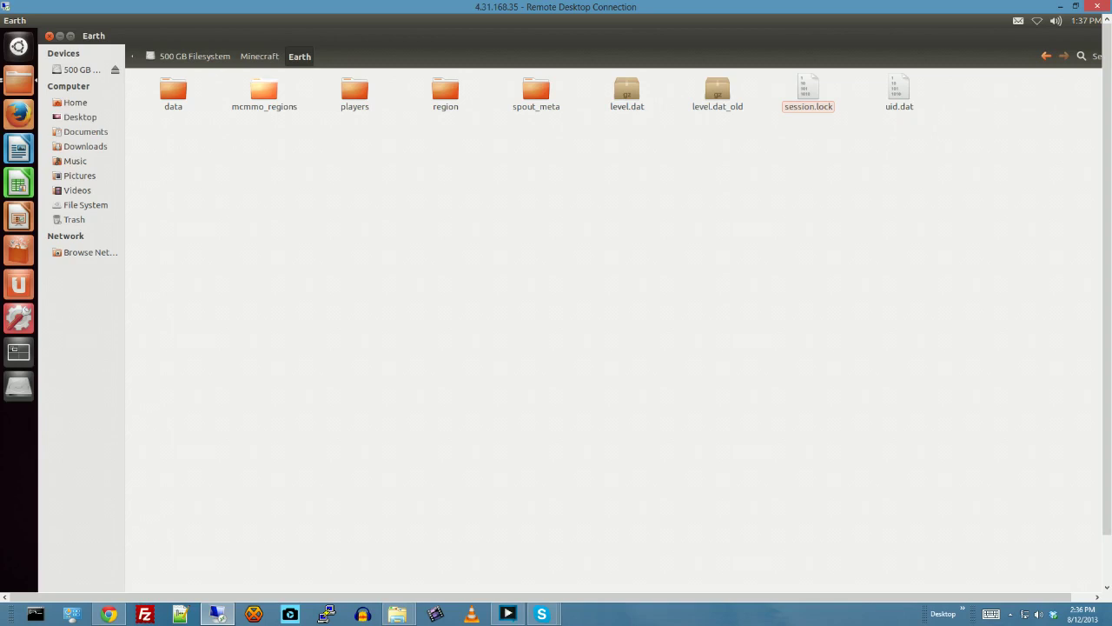
Move scoreboard.dat from the Earth world's data folder to the trash.
left_click(263, 91)
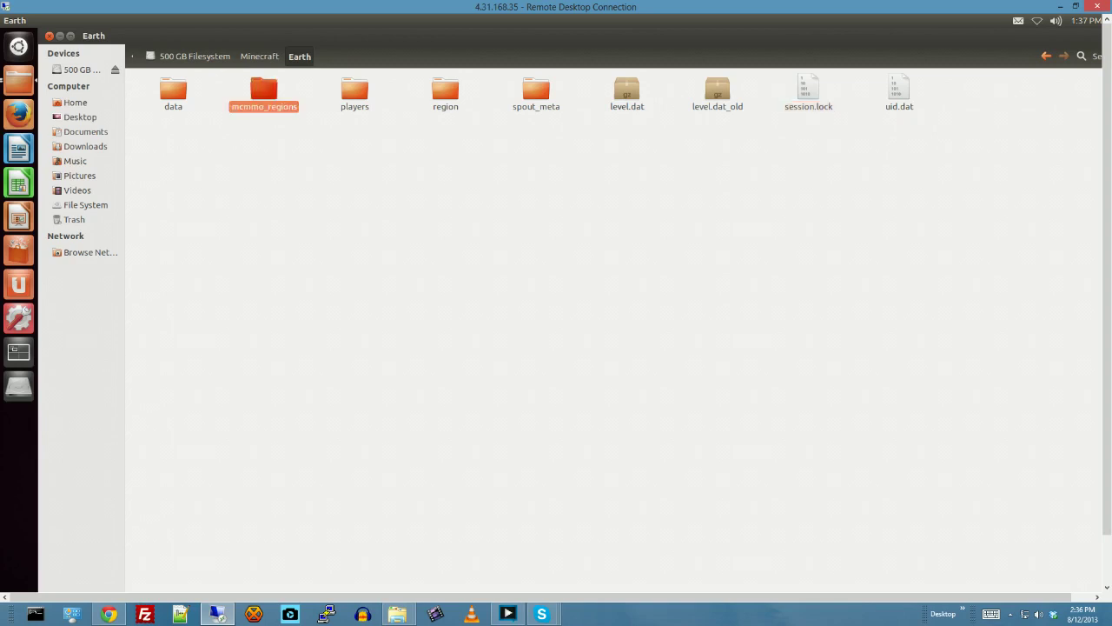
double_click(173, 91)
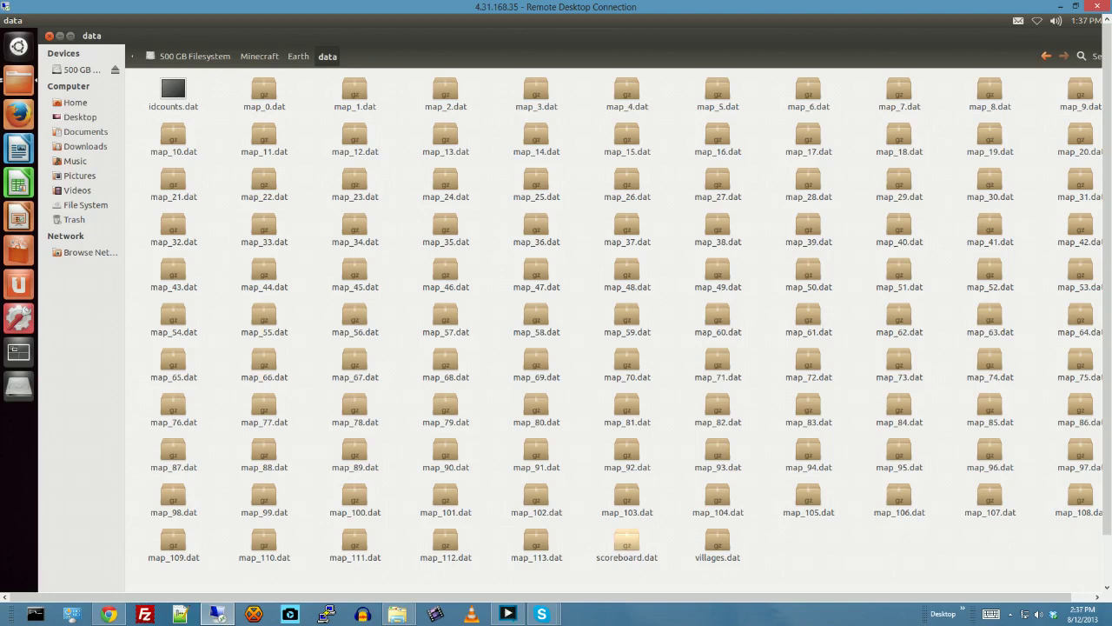
left_click(626, 540)
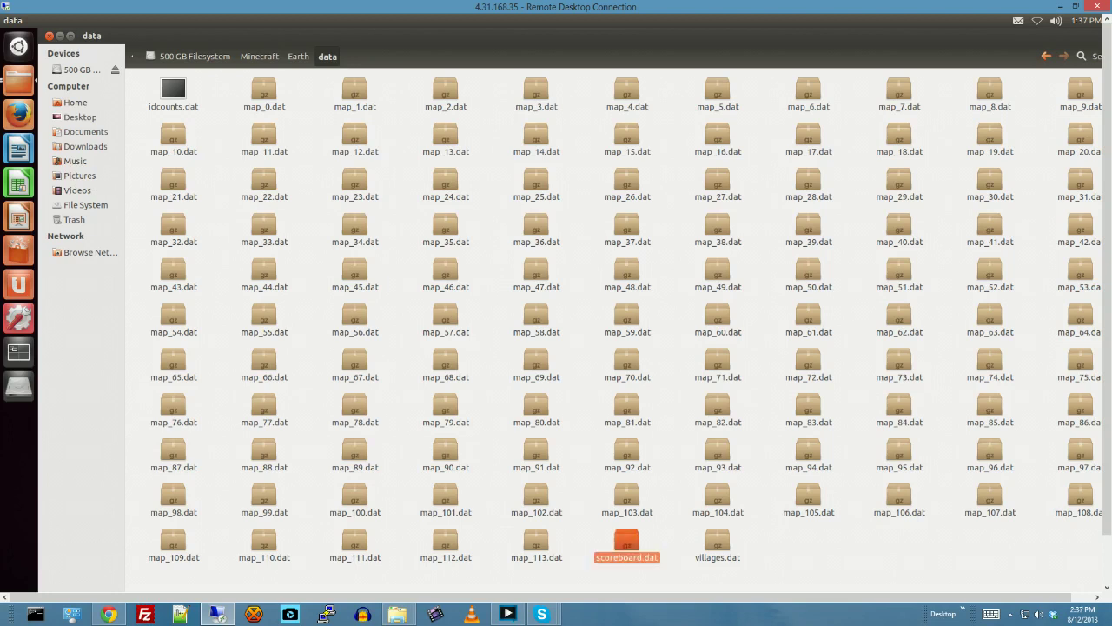
right_click(625, 540)
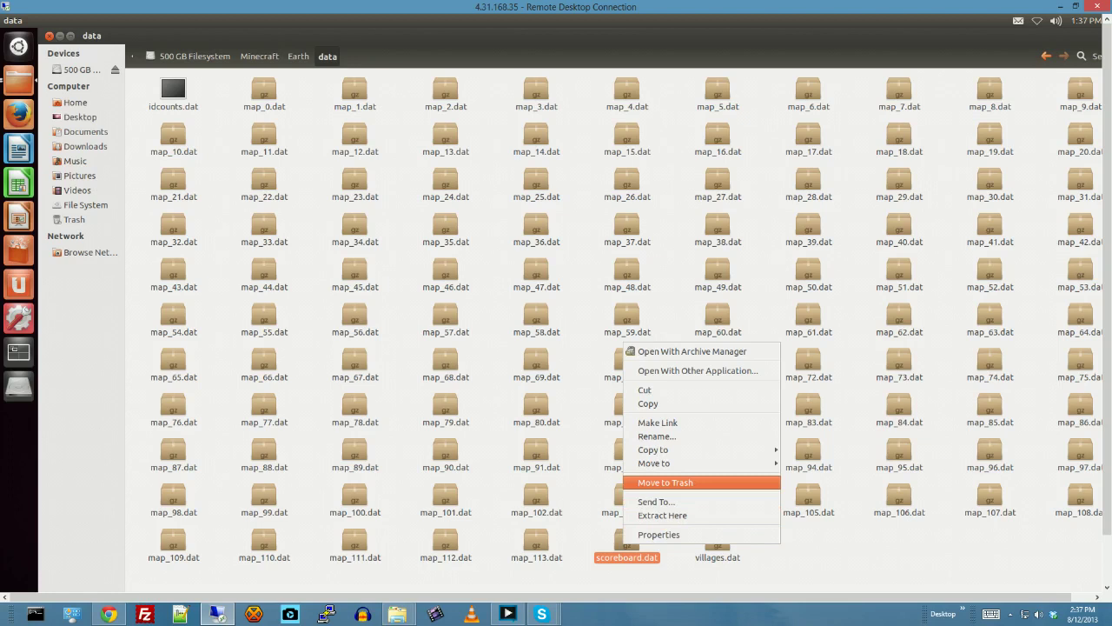
left_click(665, 482)
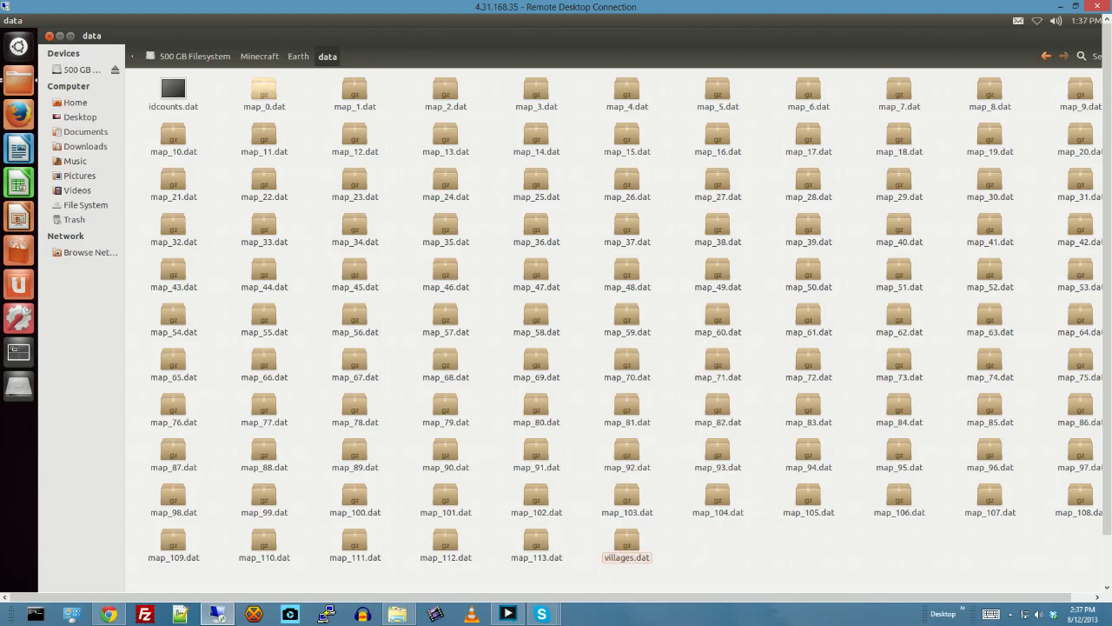
Return to the Minecraft folder, set level-name to Earth in server.properties, and save and close the file.
left_click(259, 56)
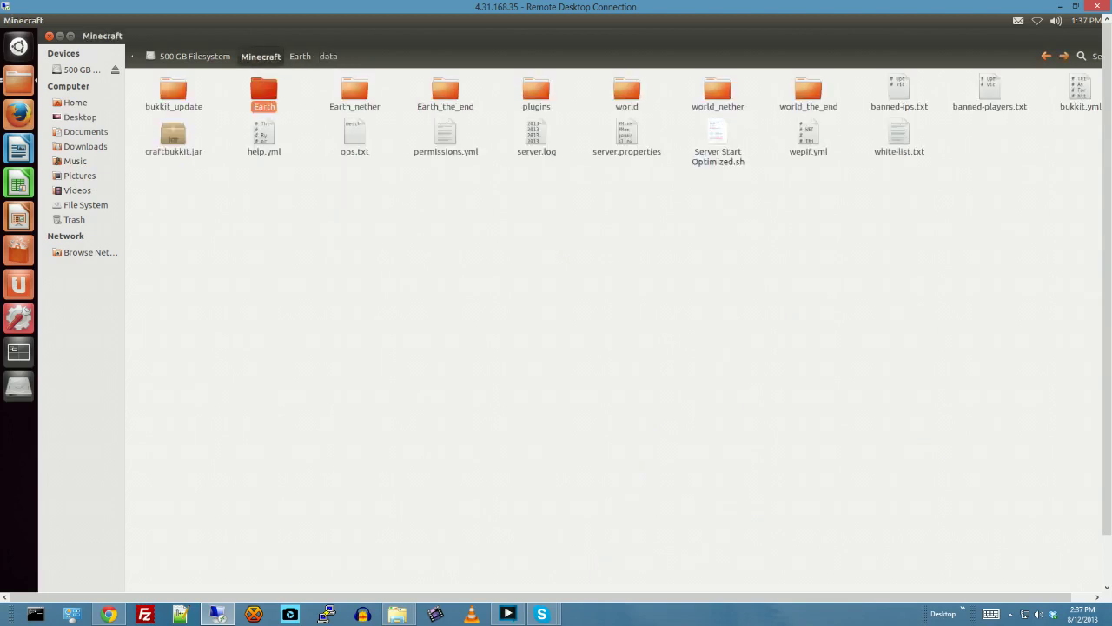
double_click(627, 137)
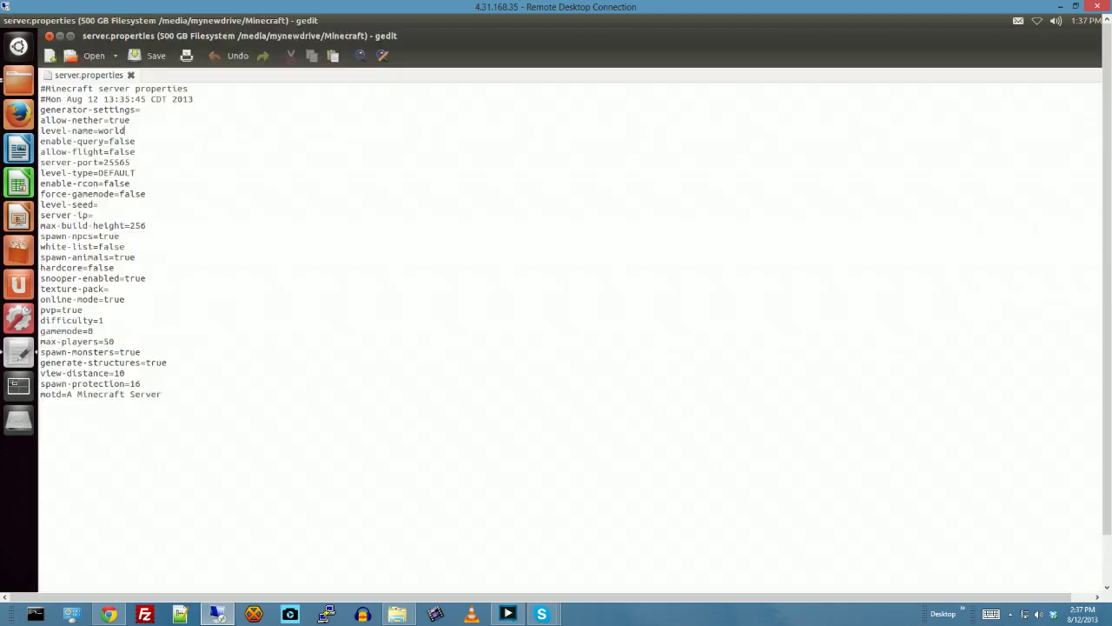
key("BackSpace")
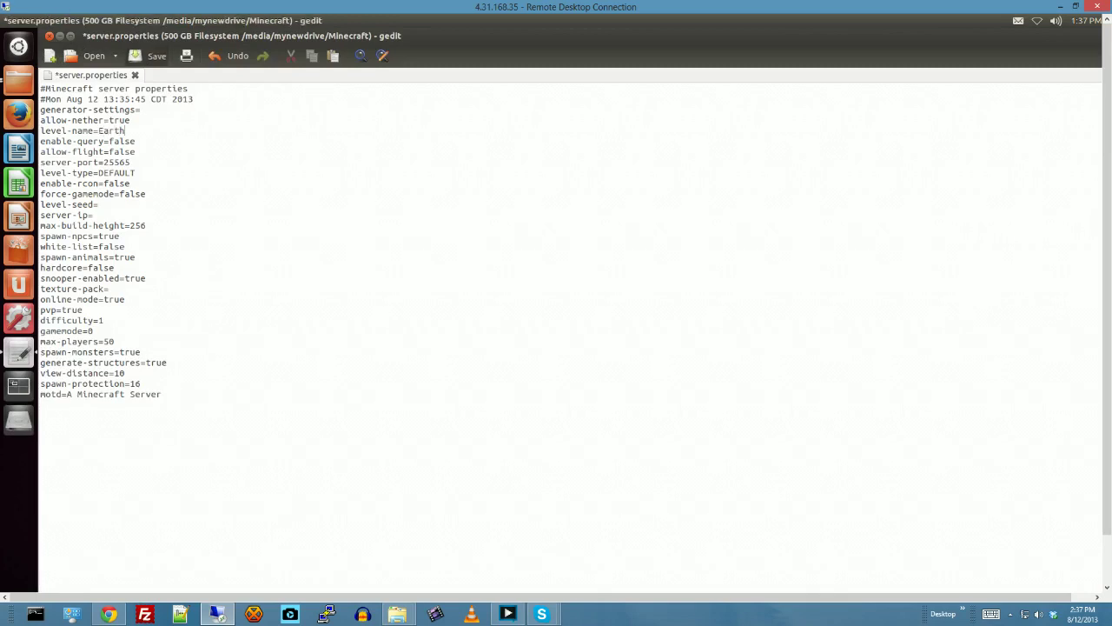
key("ctrl+s")
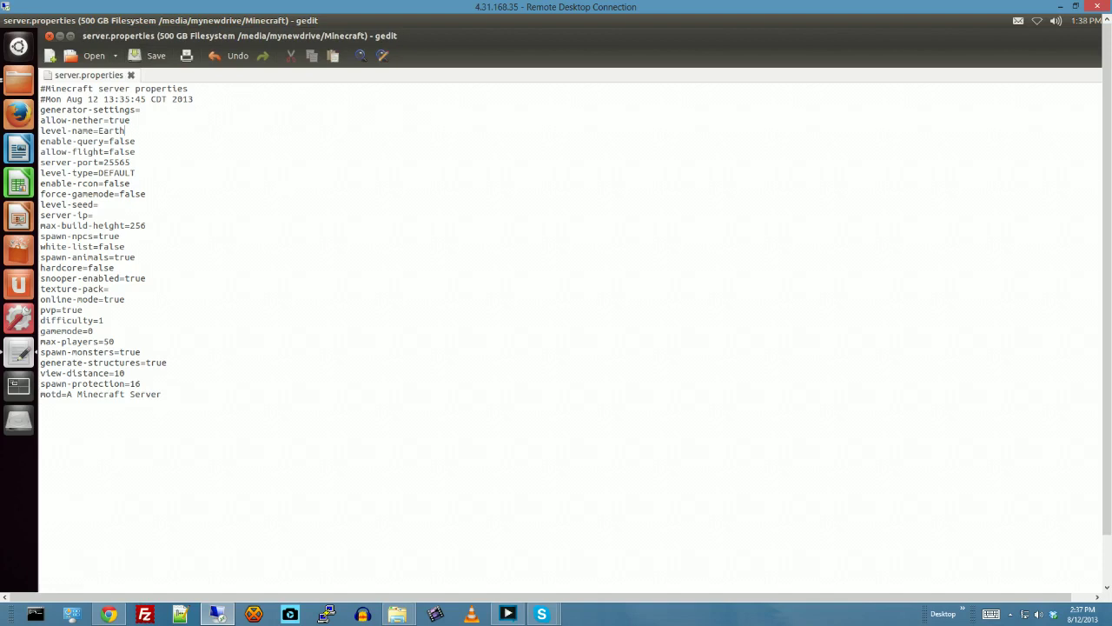
key("ctrl+q")
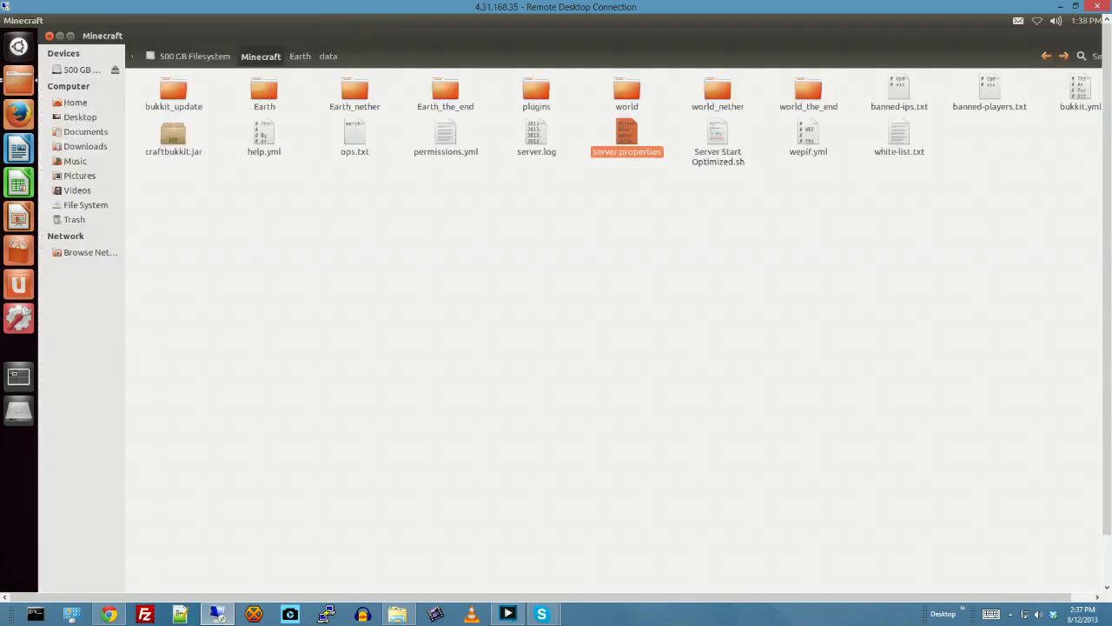
Examine the contents of the world folder and its data subfolder, and check the level-name in server.properties.
double_click(718, 139)
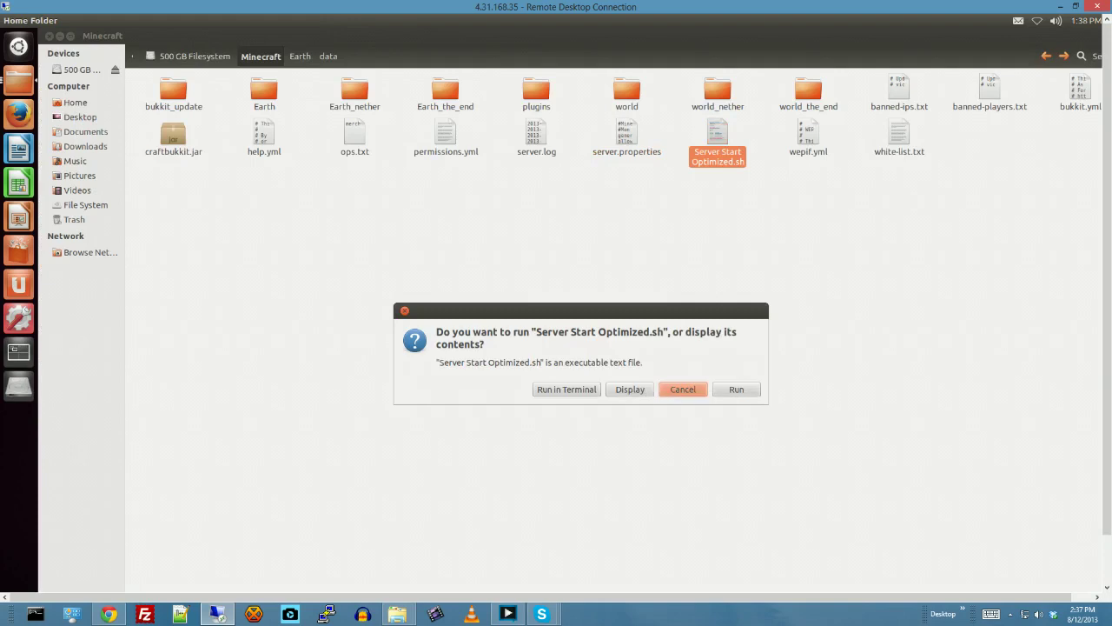
key("Escape")
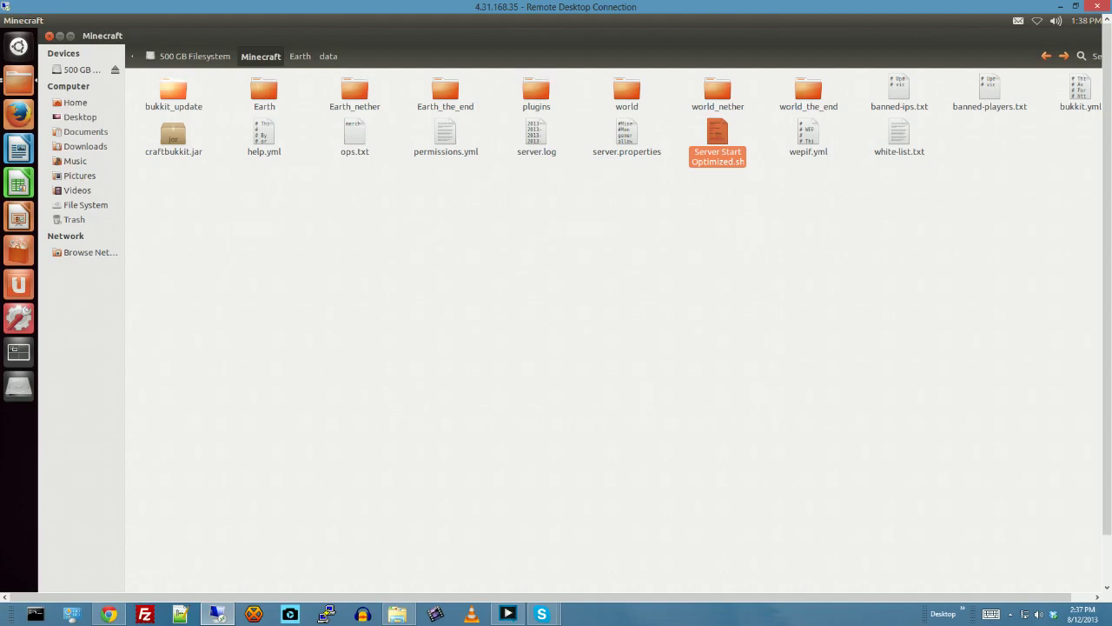
double_click(626, 92)
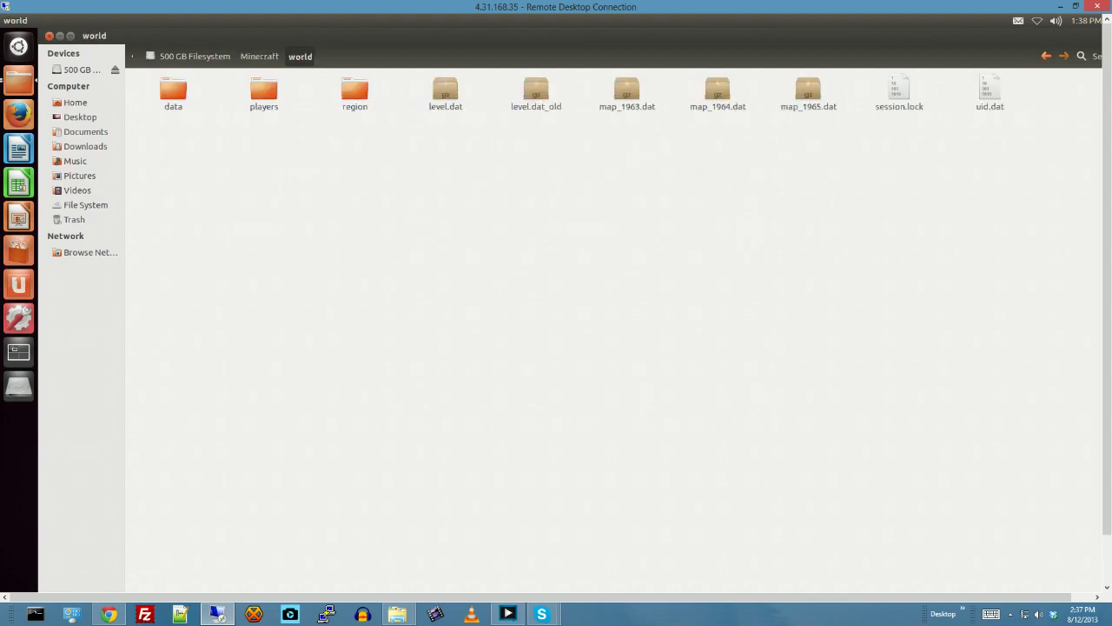
double_click(173, 90)
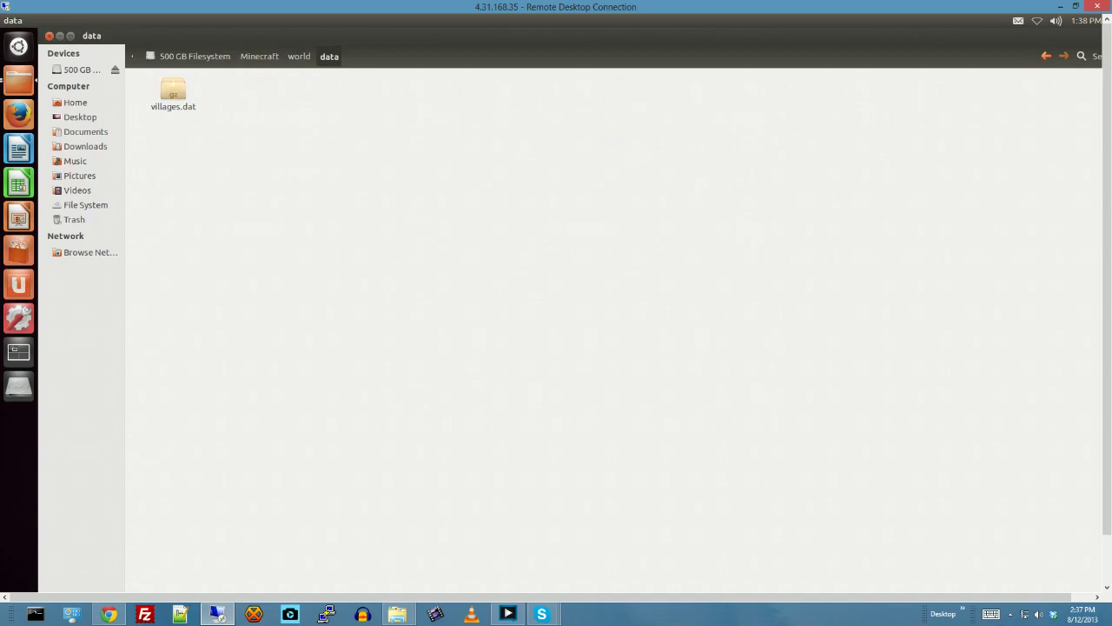
left_click(298, 56)
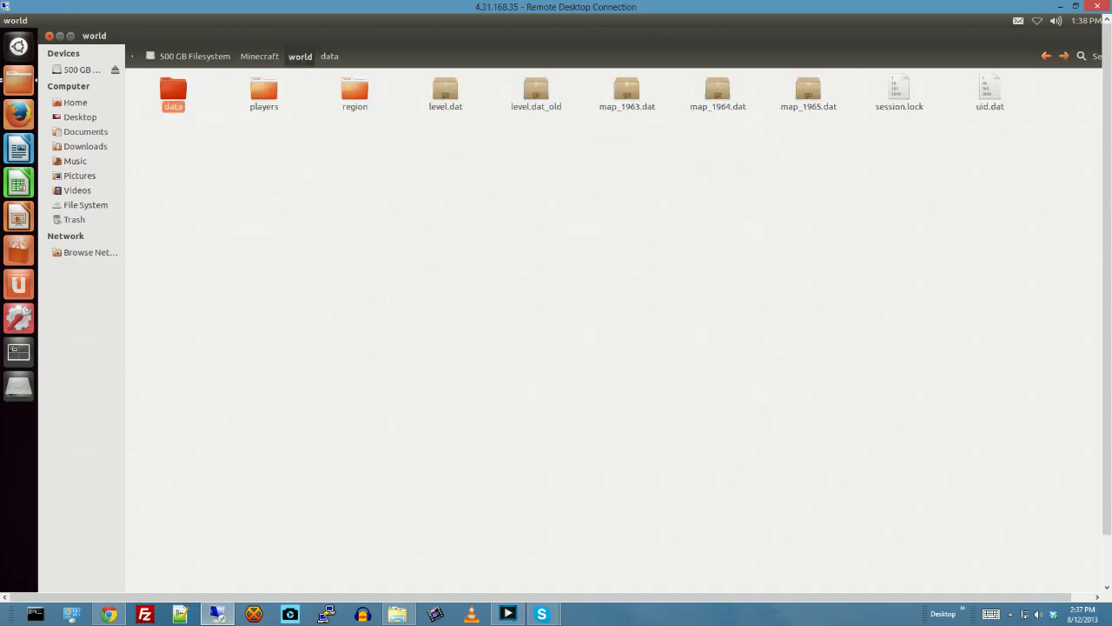
key("Escape")
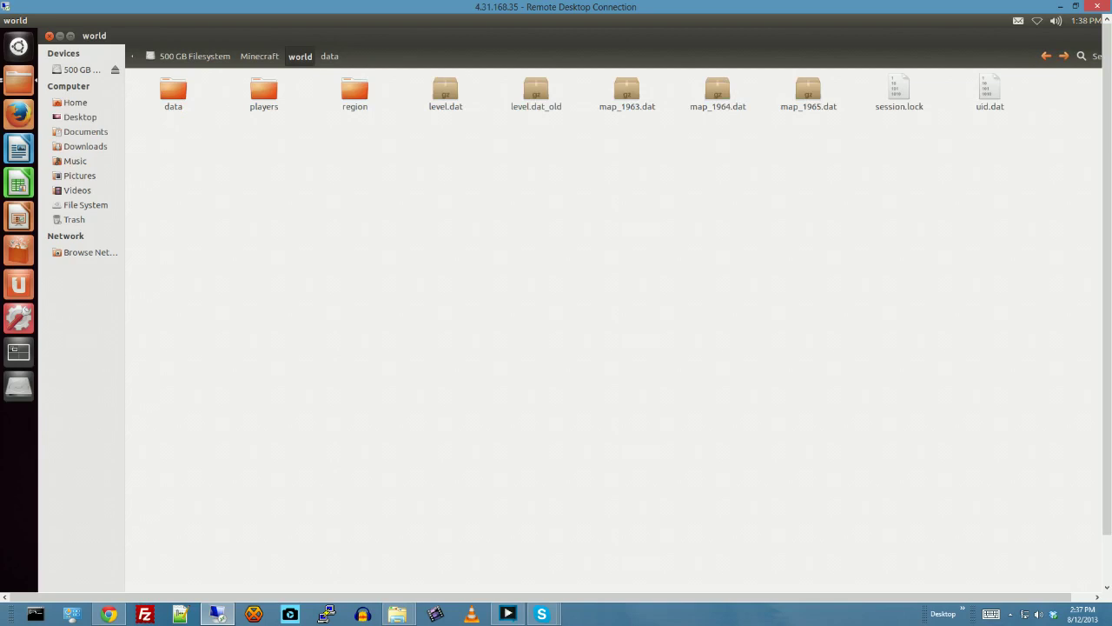
key("BackSpace")
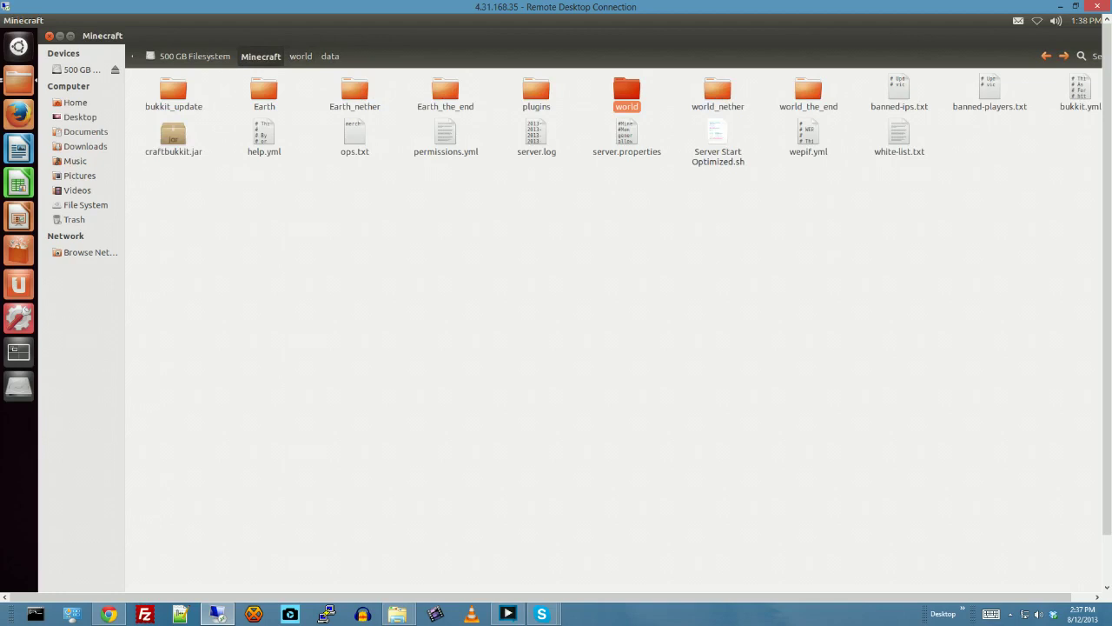
left_click(626, 134)
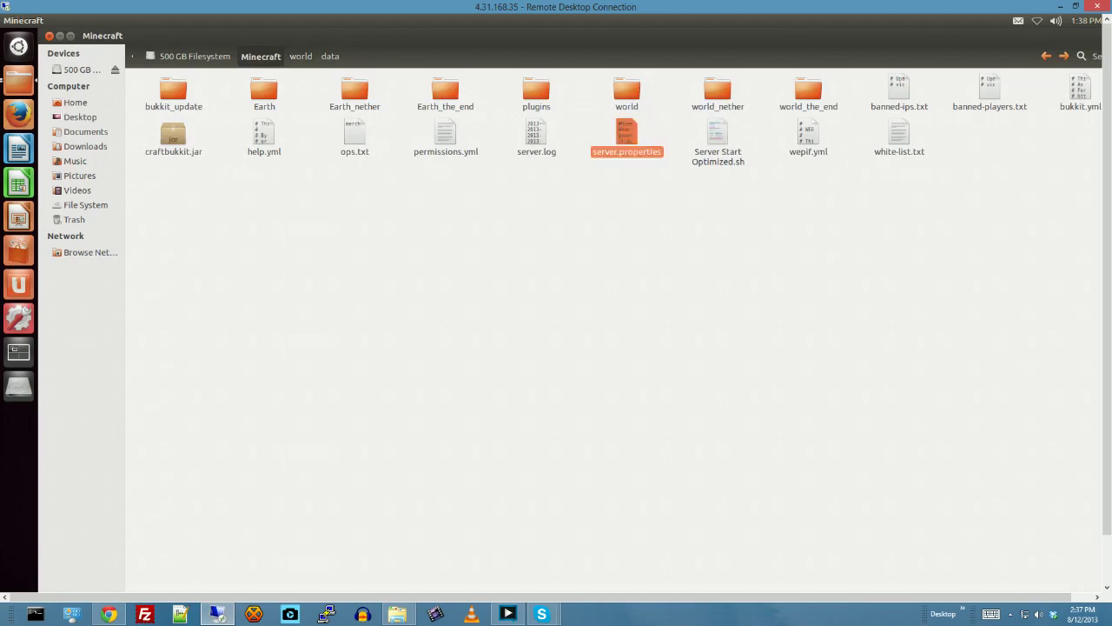
key("Return")
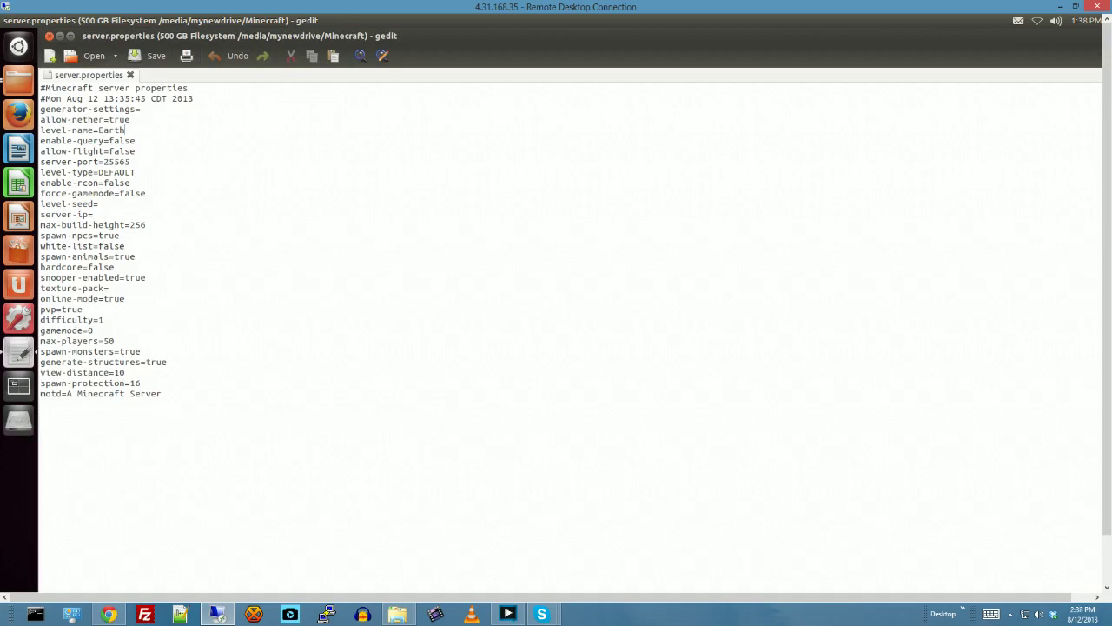
key("ctrl+q")
Run Server Start Optimized.sh in a maximized terminal and minimize the remote desktop window once the server has started.
key("Right")
key("Return")
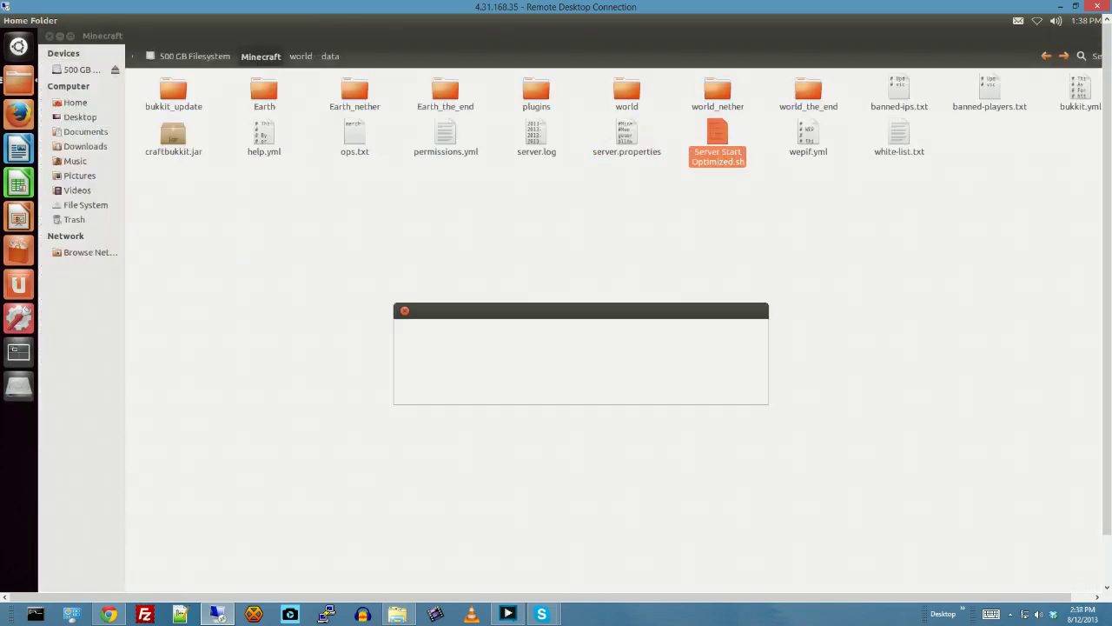
key("alt+t")
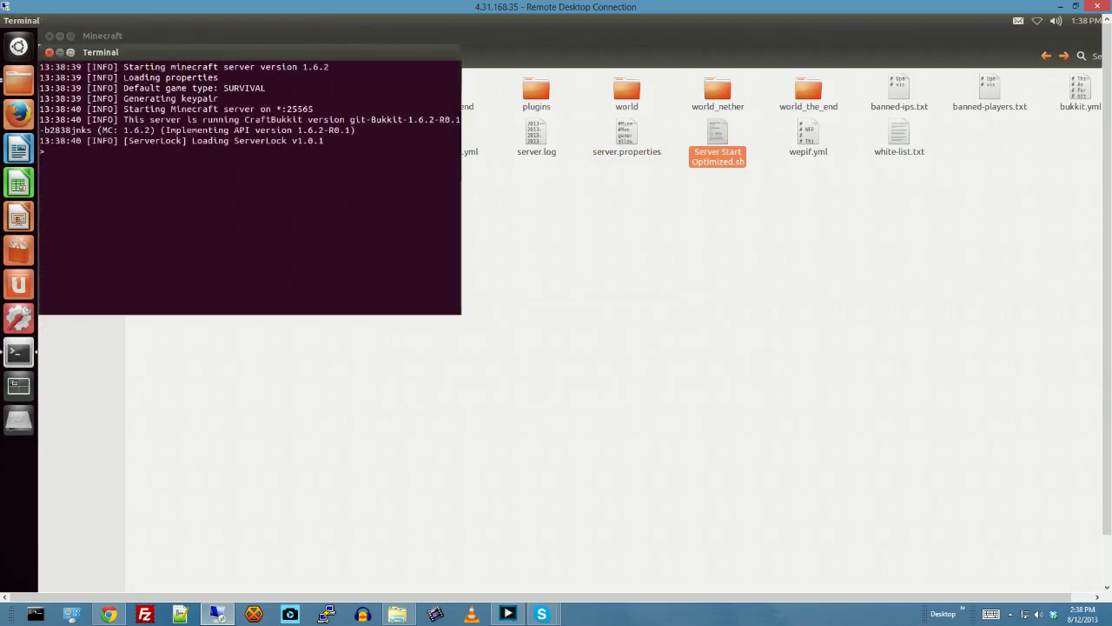
key("alt+F10")
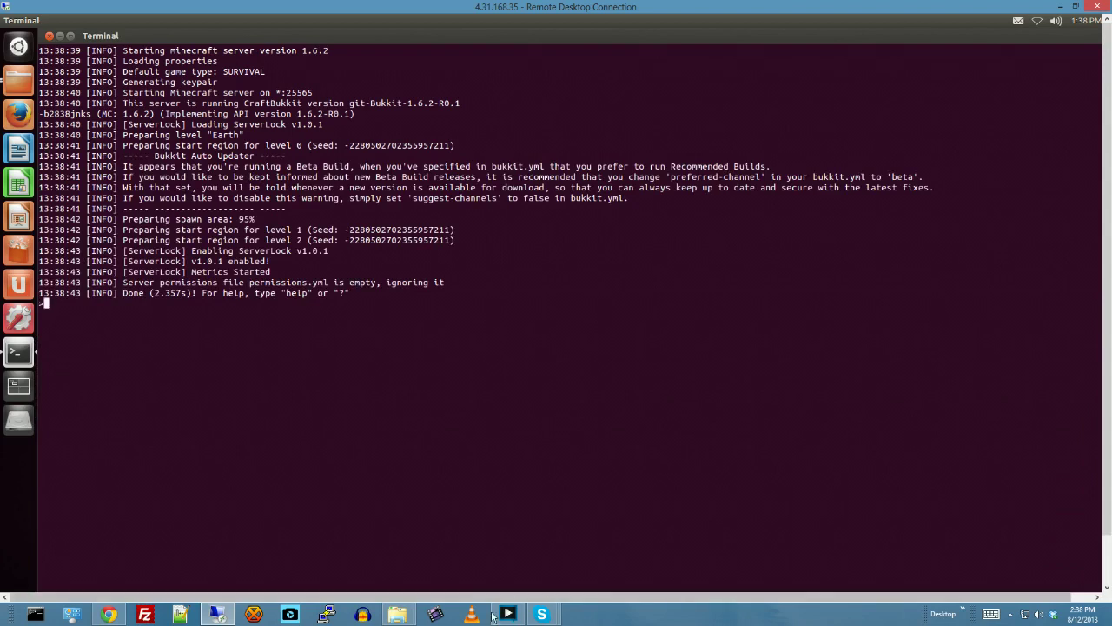
left_click(1060, 7)
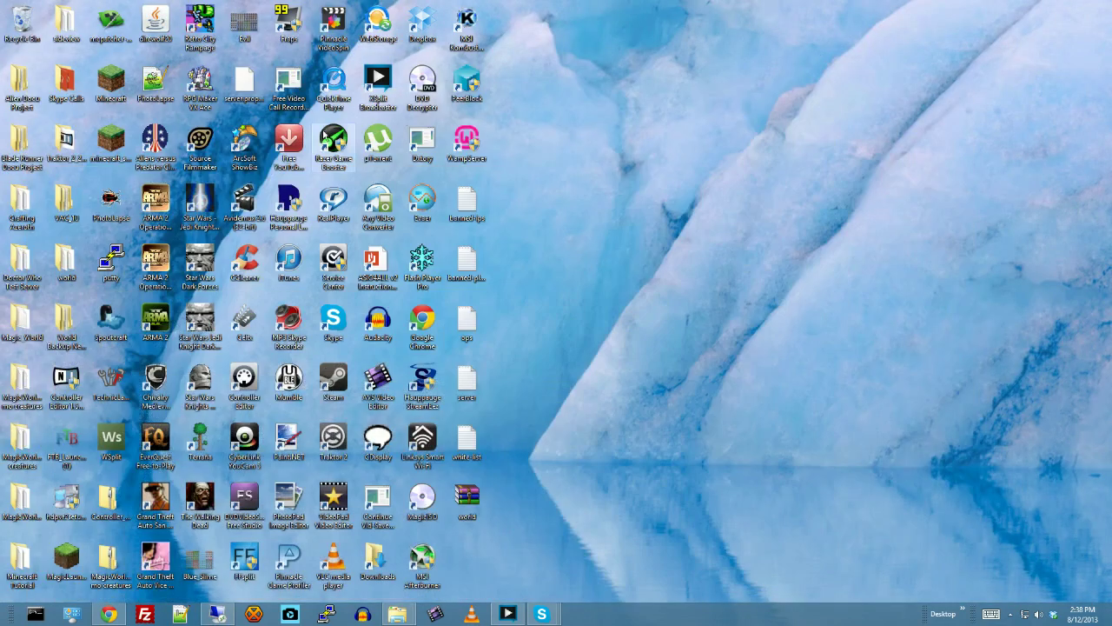
Launch Minecraft 1.6.2 in a maximized window and join the Doctor Who multiplayer server.
double_click(117, 94)
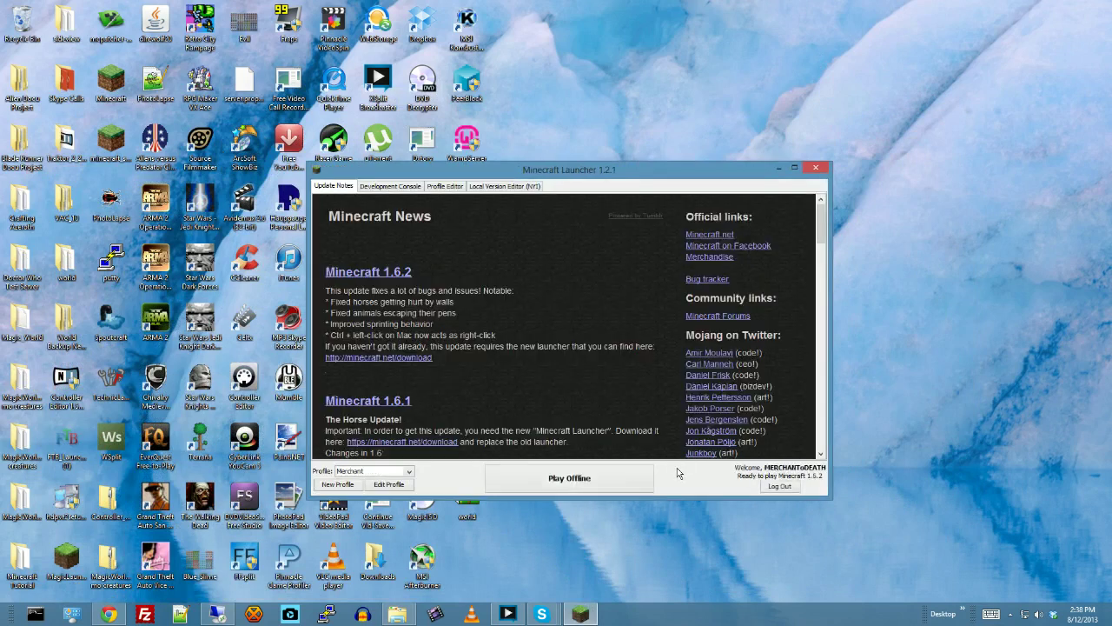
left_click(593, 480)
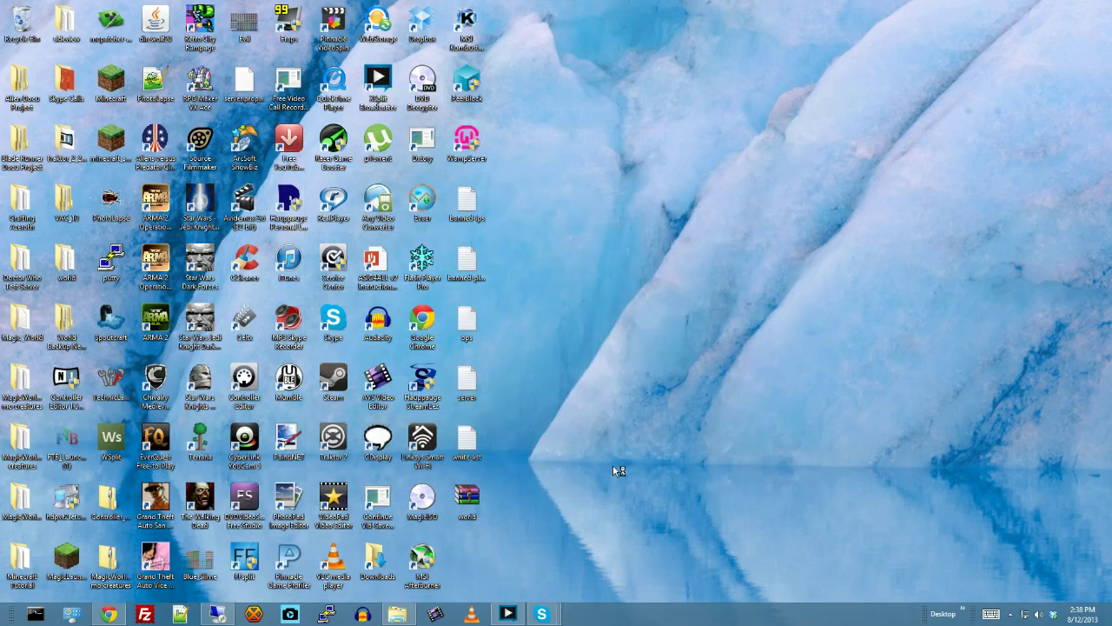
left_click(776, 182)
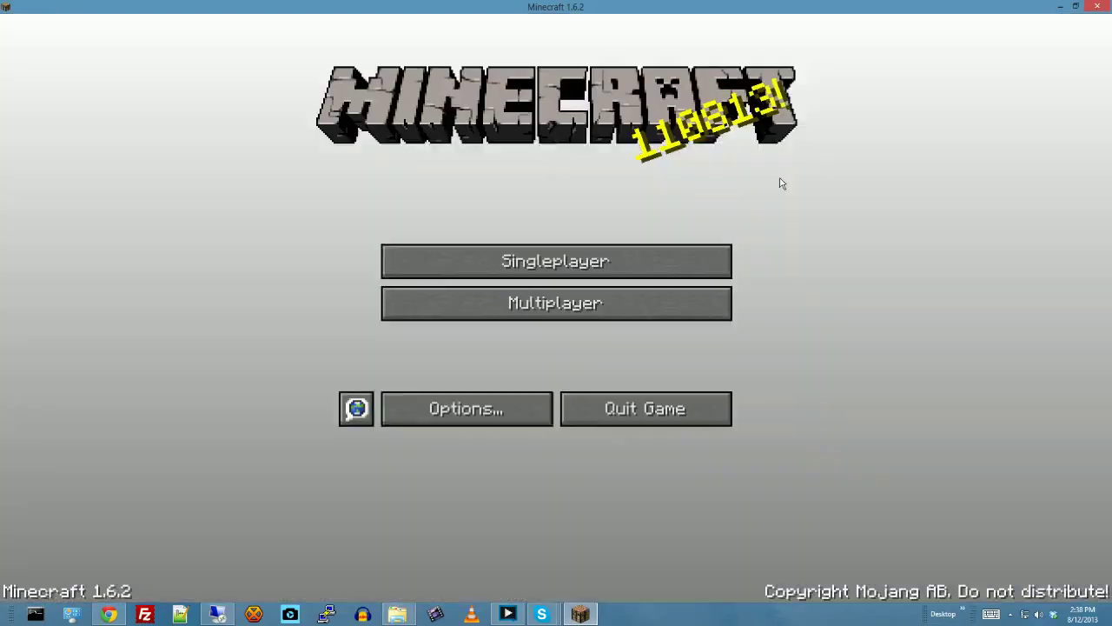
left_click(620, 313)
left_click(509, 233)
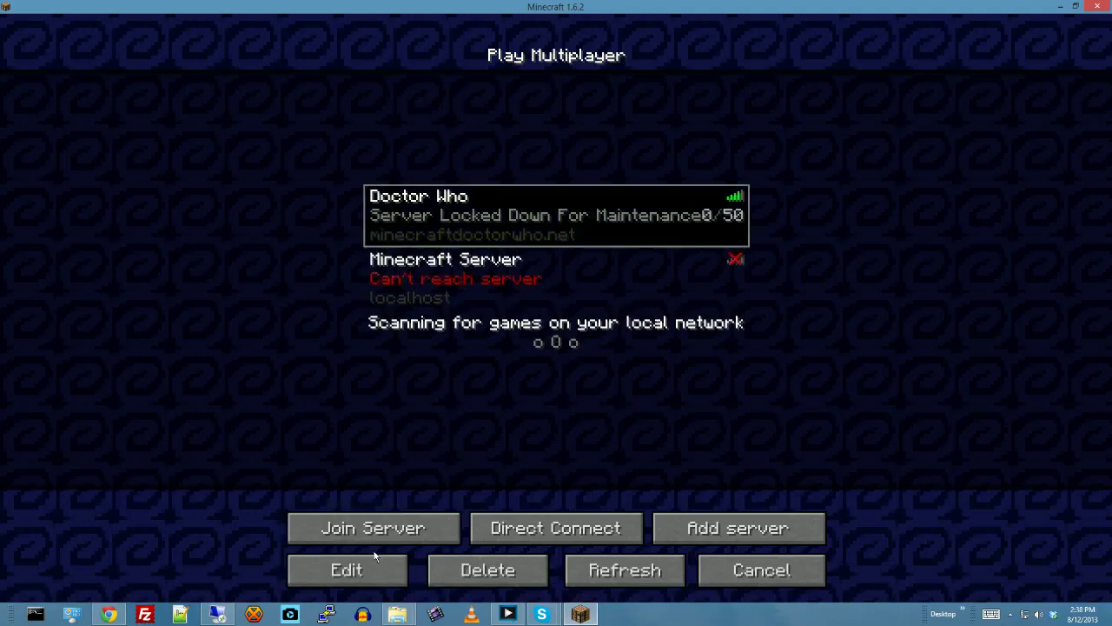
left_click(385, 531)
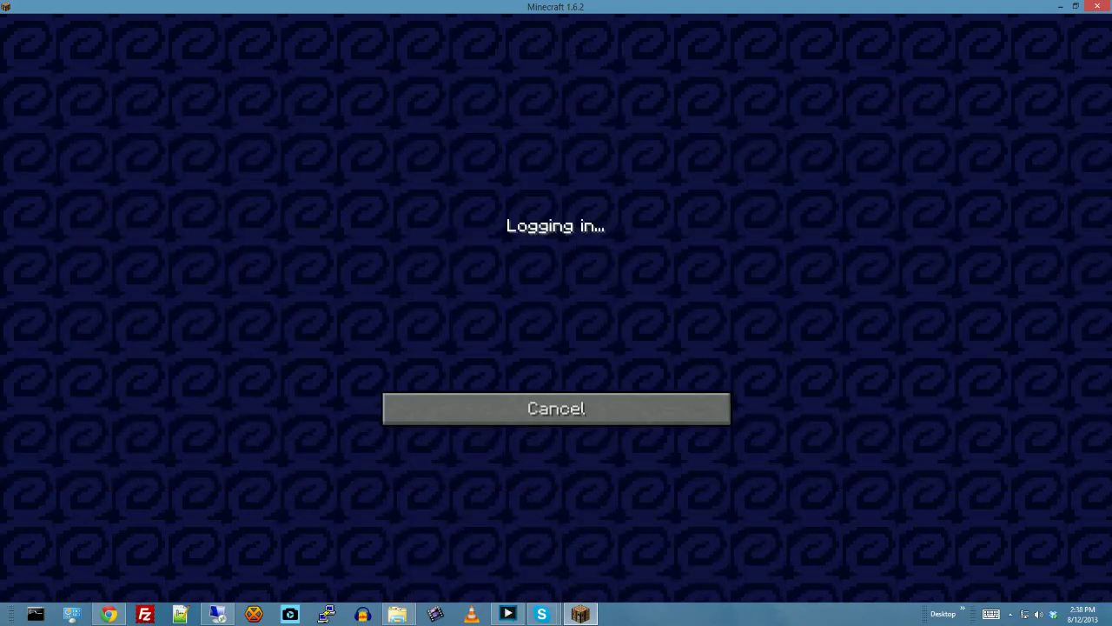
Examine the terrain and buildings around the arrival point of the loaded world, including the stepped mound outside the town gate.
key("w")
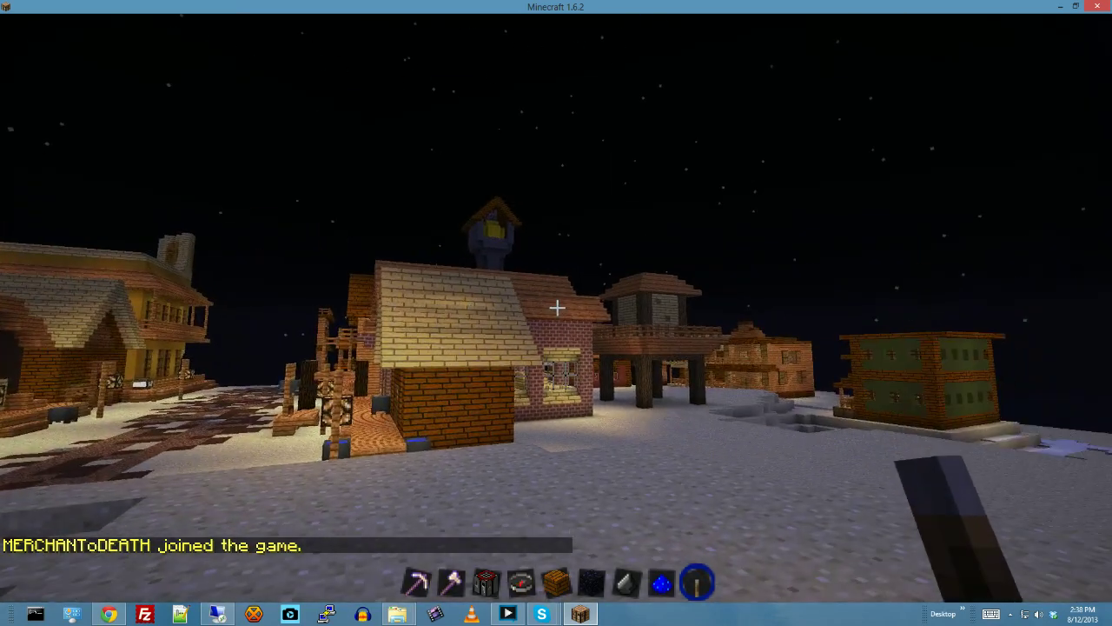
key("w")
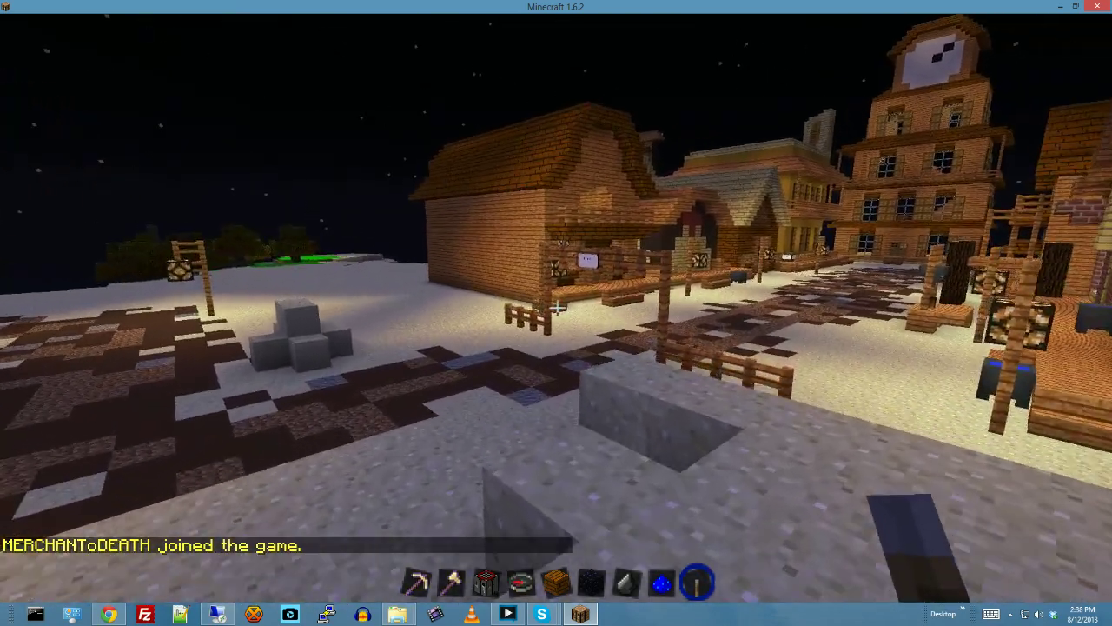
key("w")
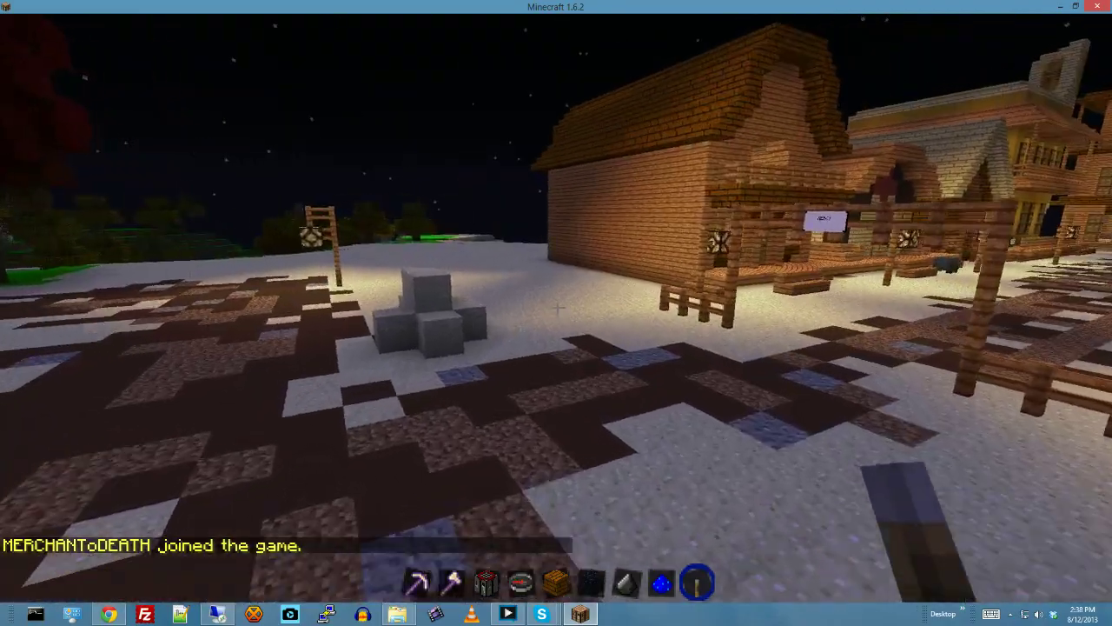
key("w")
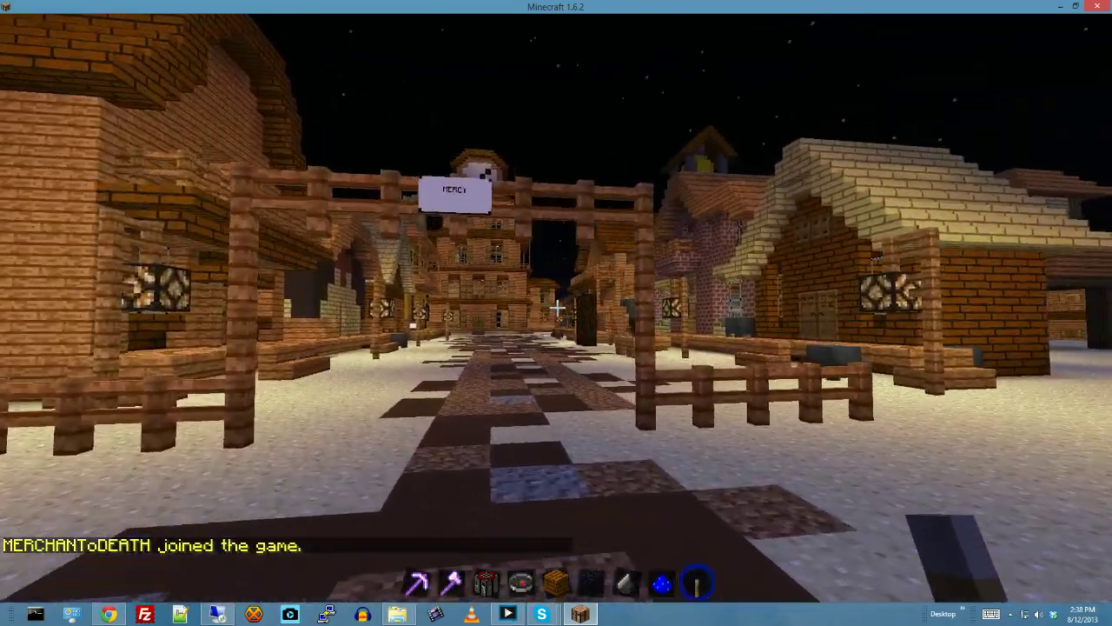
key("w")
key("w")
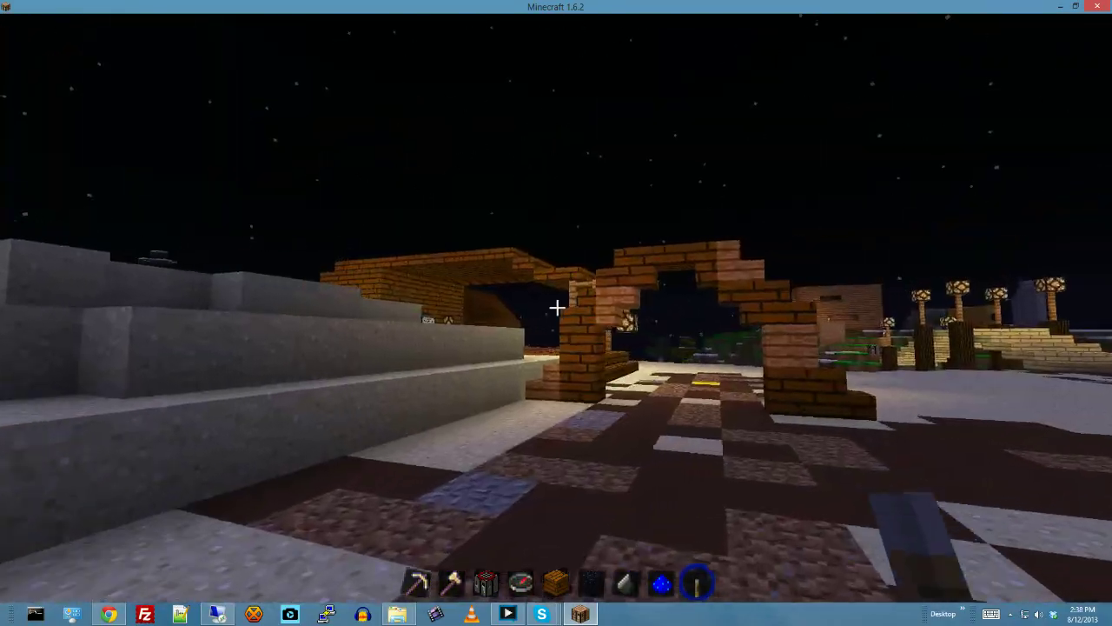
key("w")
key("space")
key("space")
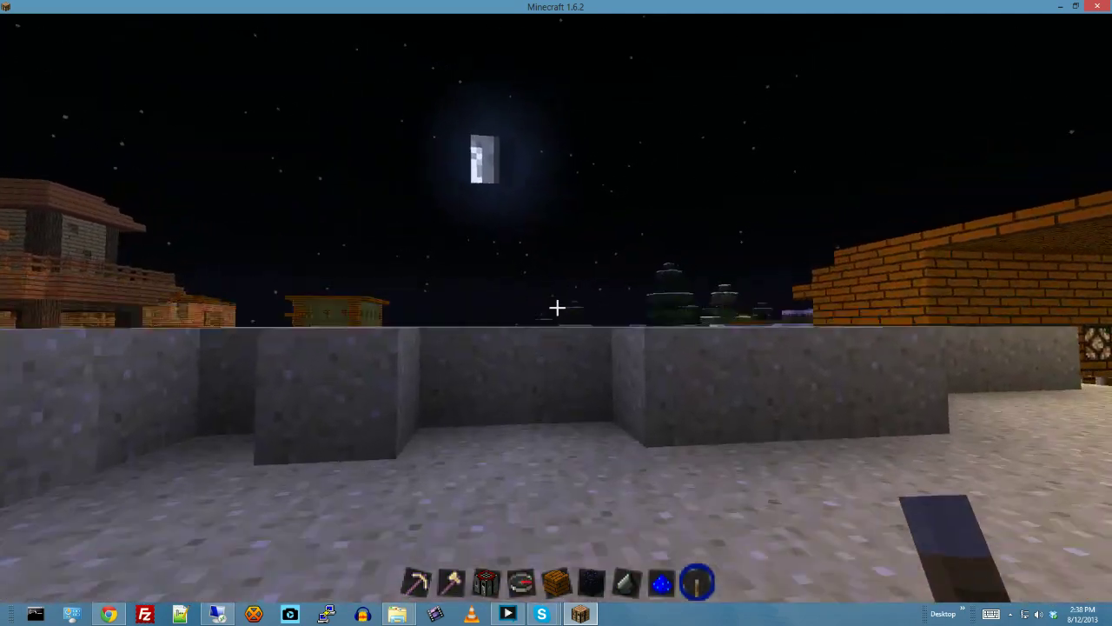
key("w")
key("space")
key("space")
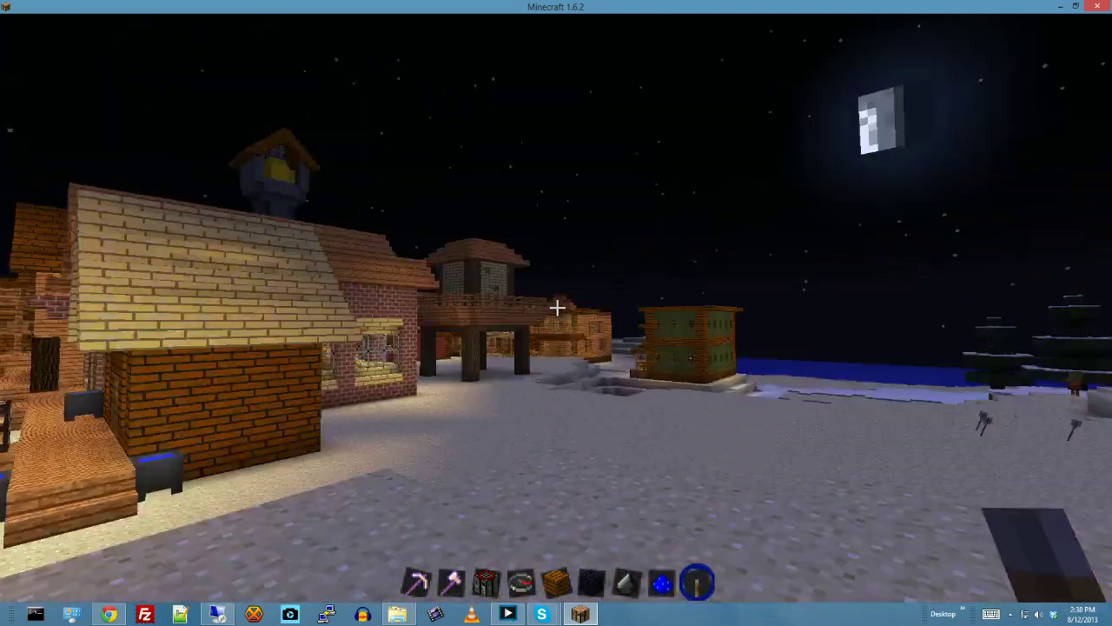
Walk through the Mercy gate to inspect the town's main street and return to the entrance.
key("w")
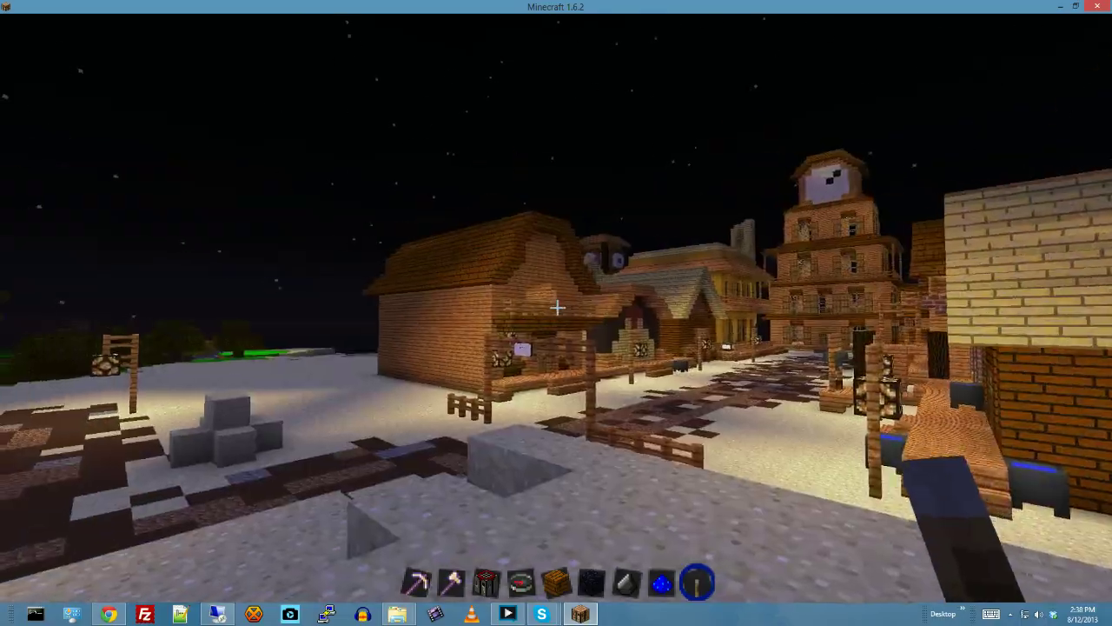
key("w")
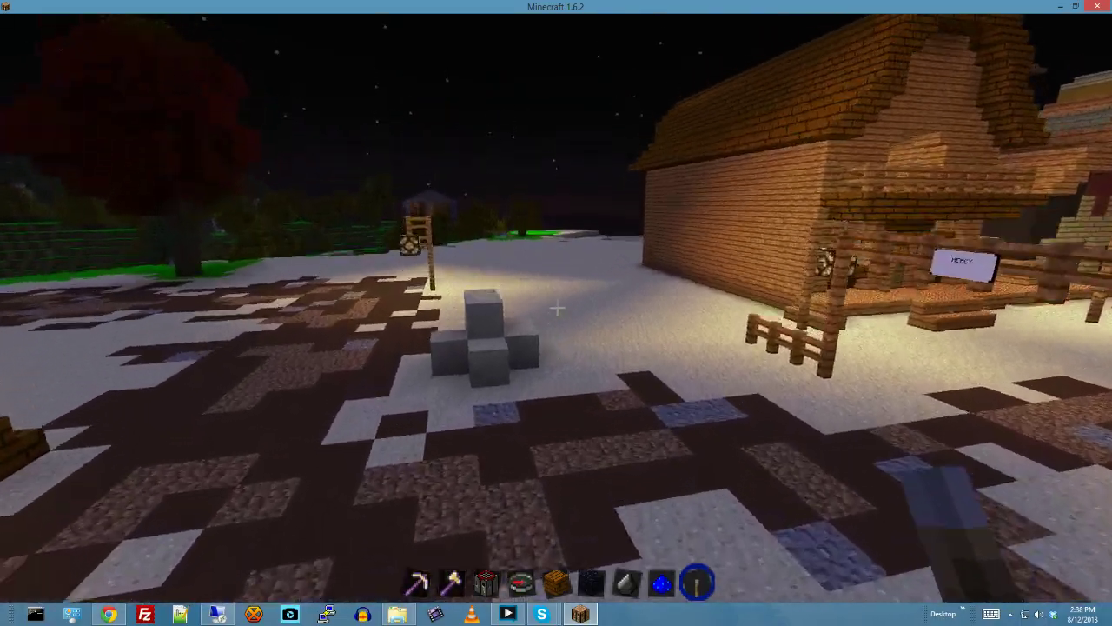
key("w")
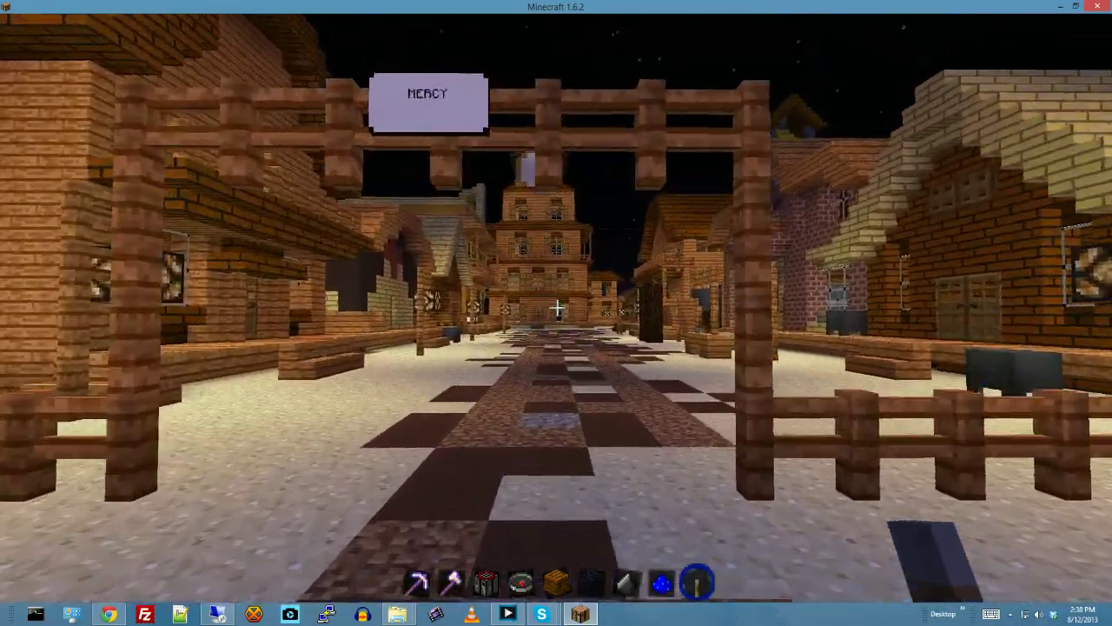
key("w")
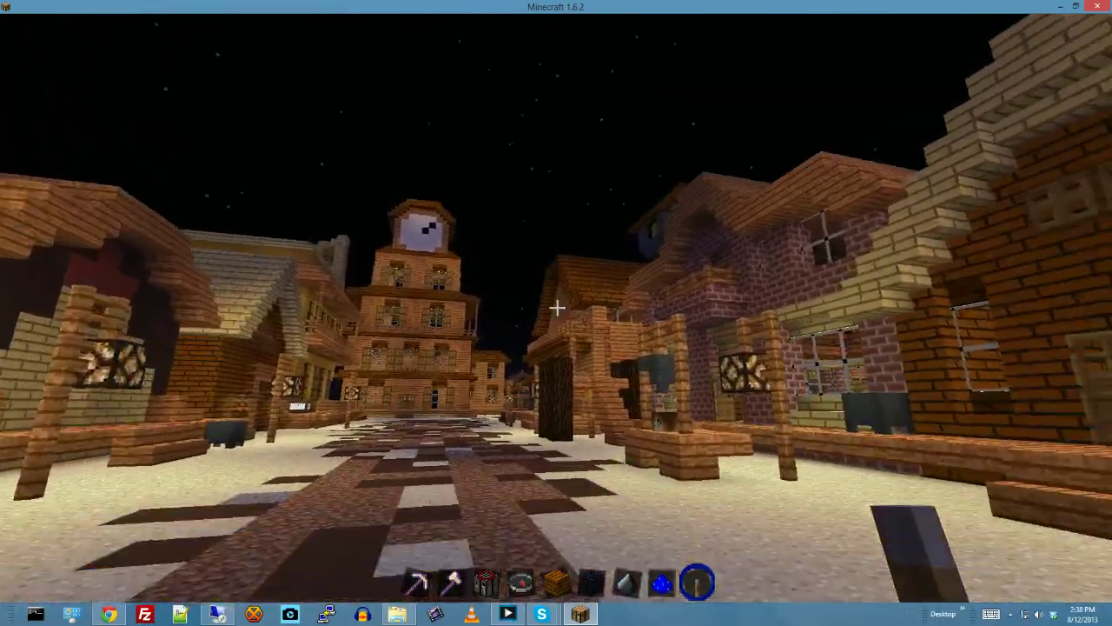
key("w")
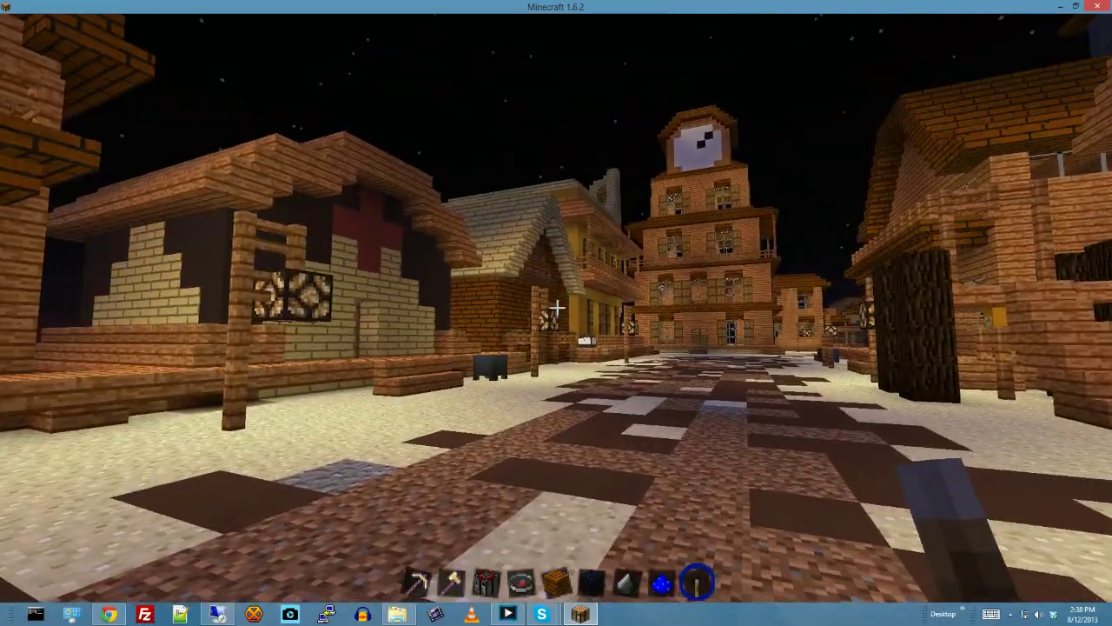
key("w")
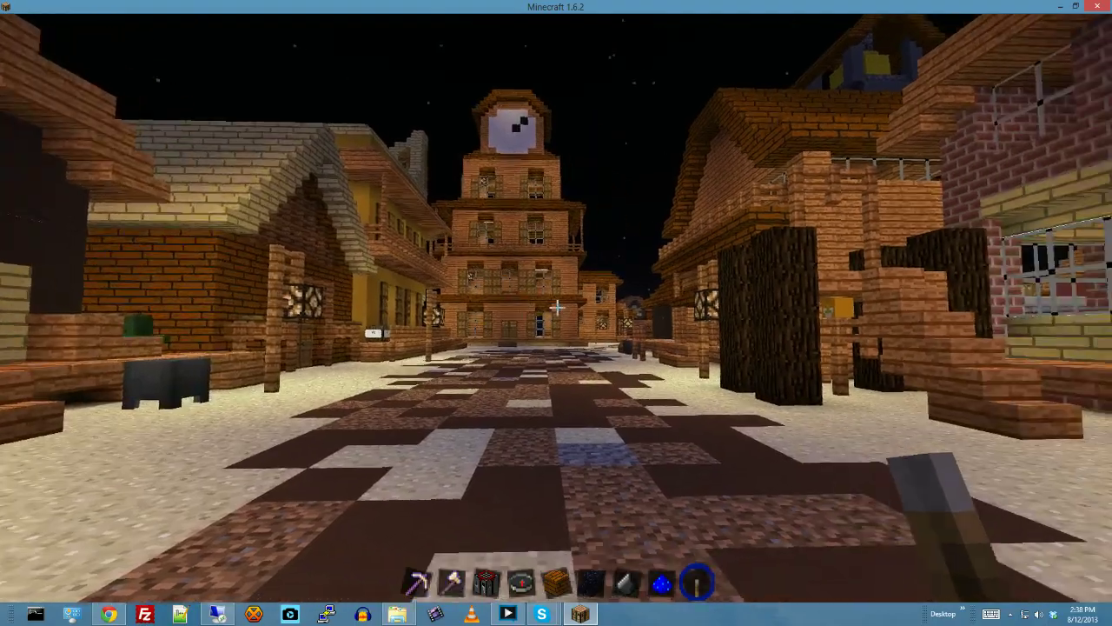
key("w")
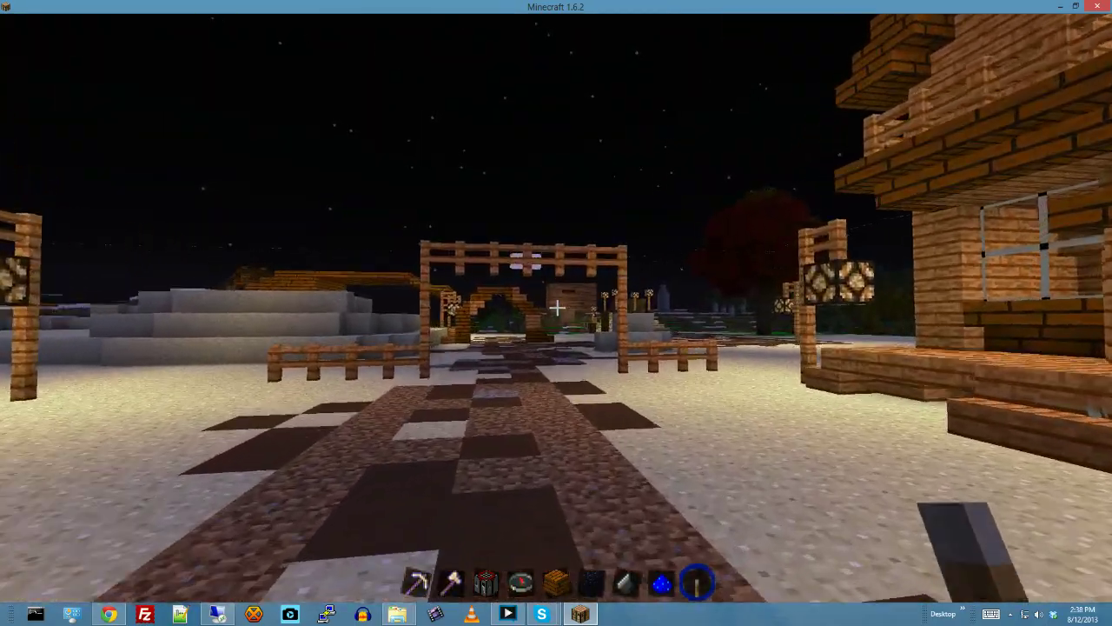
key("w")
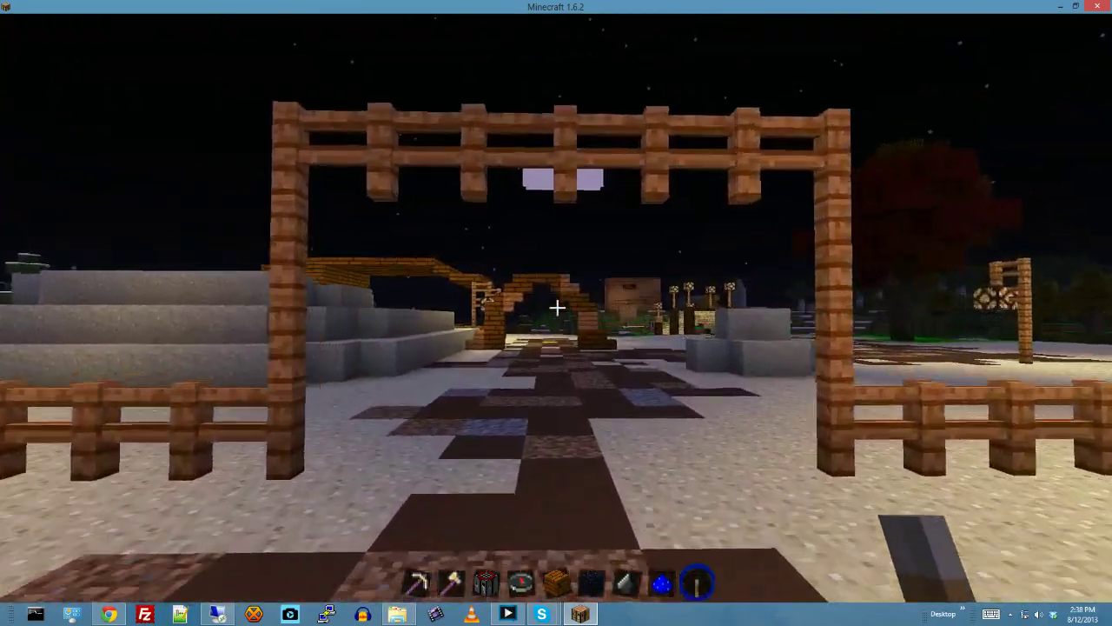
key("w")
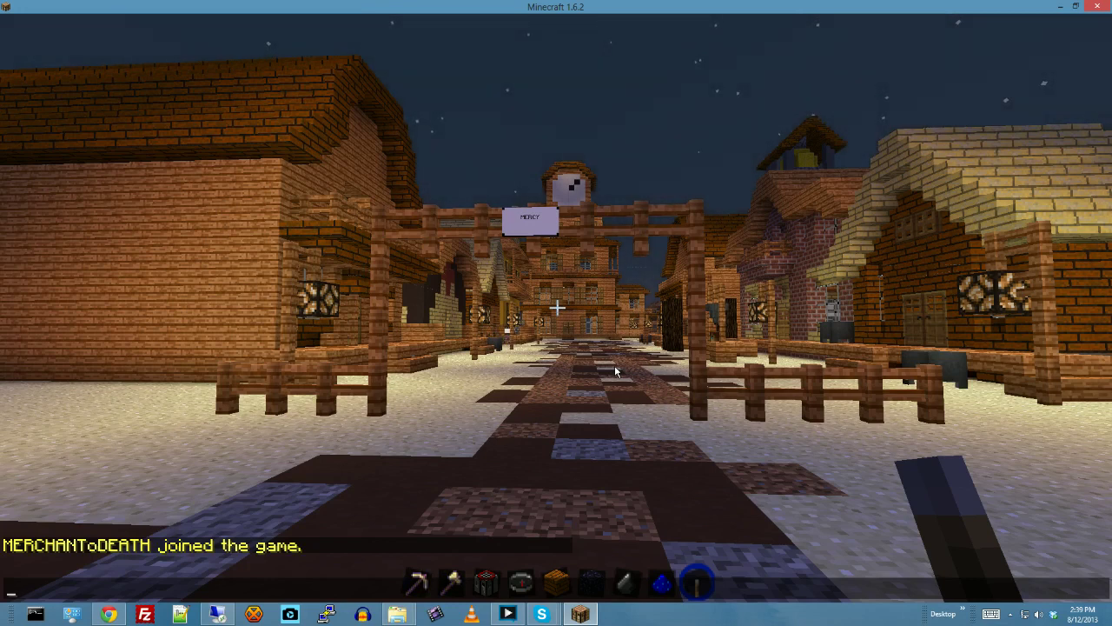
key("Escape")
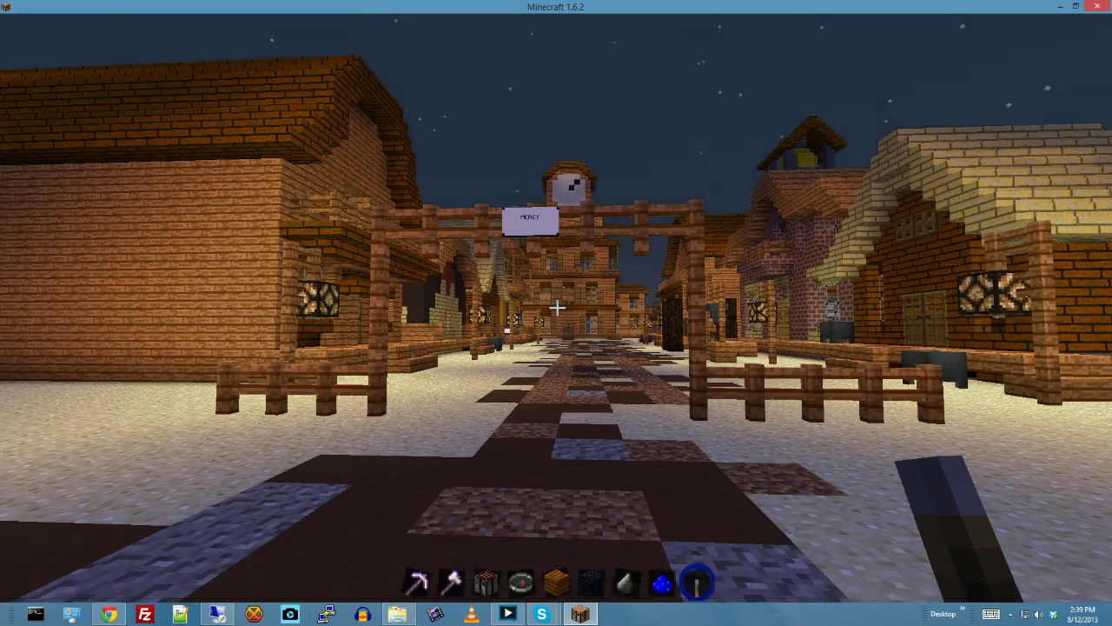
Walk down Mercy's main street, inspect the inside of the yellow two-storey building and its villagers, and step back onto the porch.
key("w")
key("w")
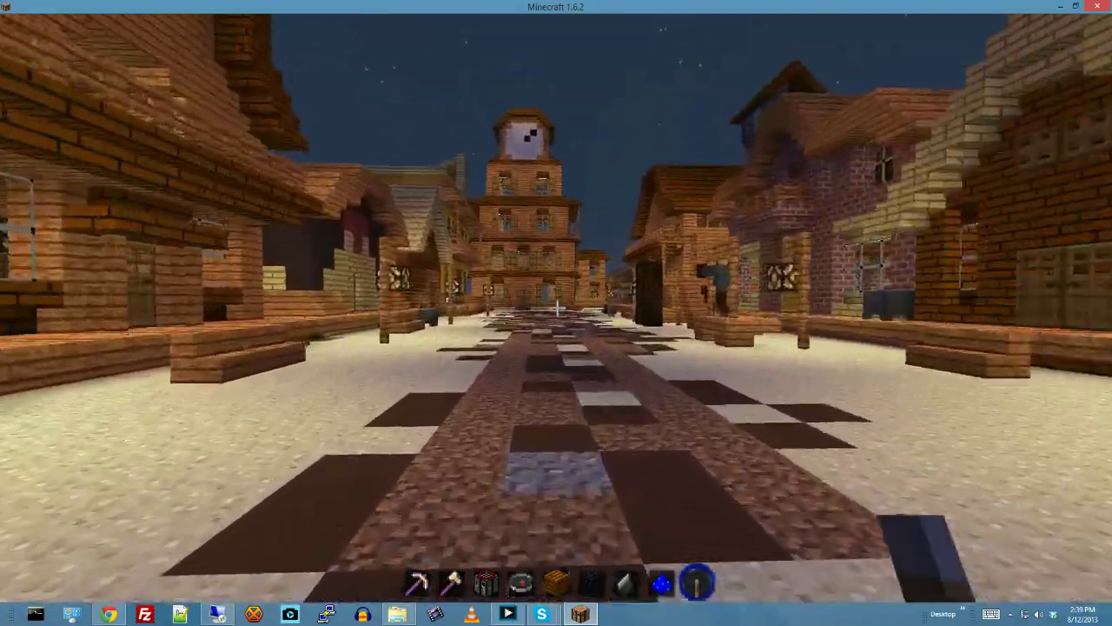
key("w")
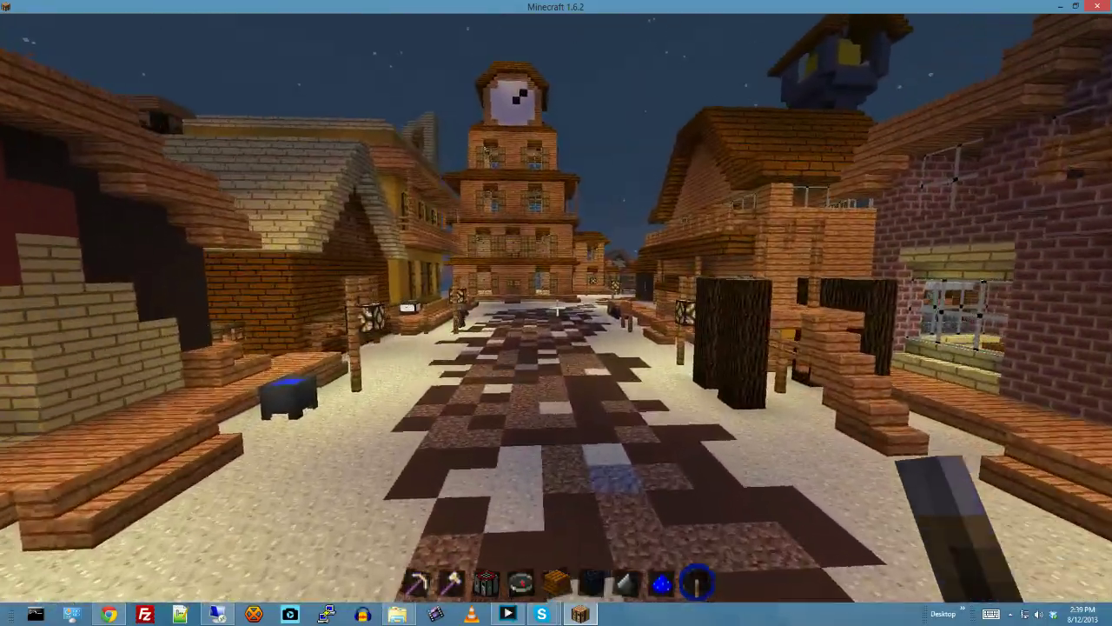
key("w")
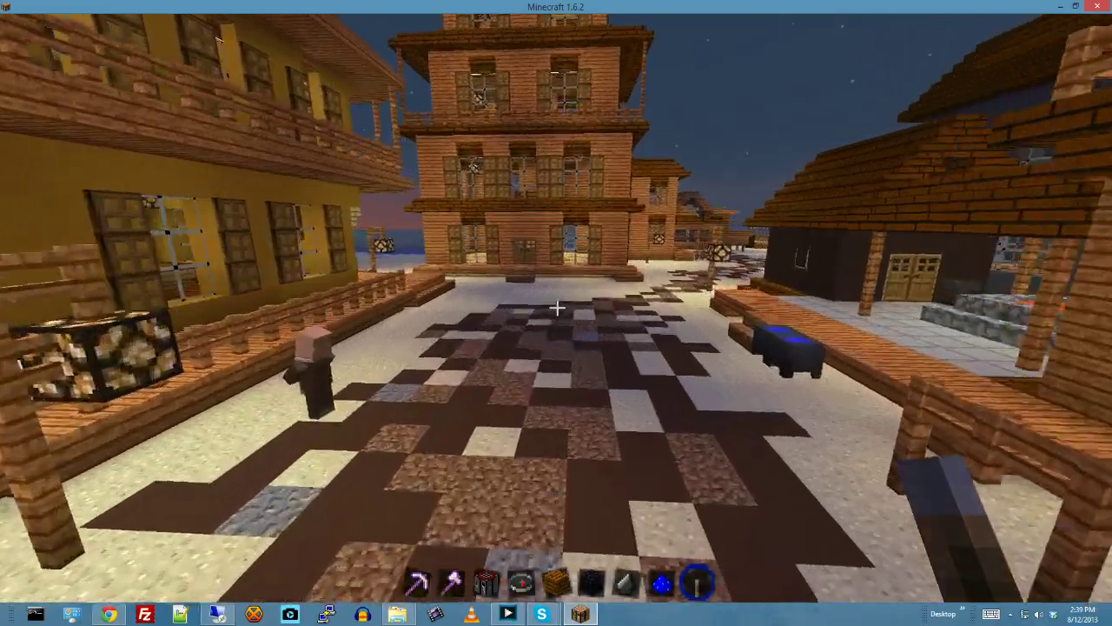
key("w")
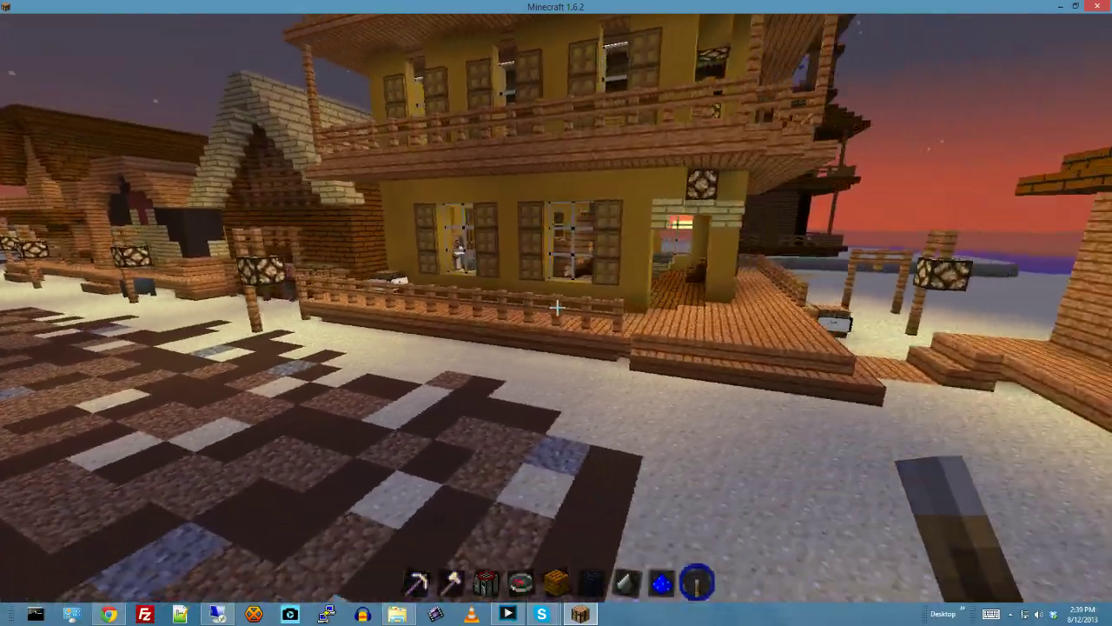
key("w")
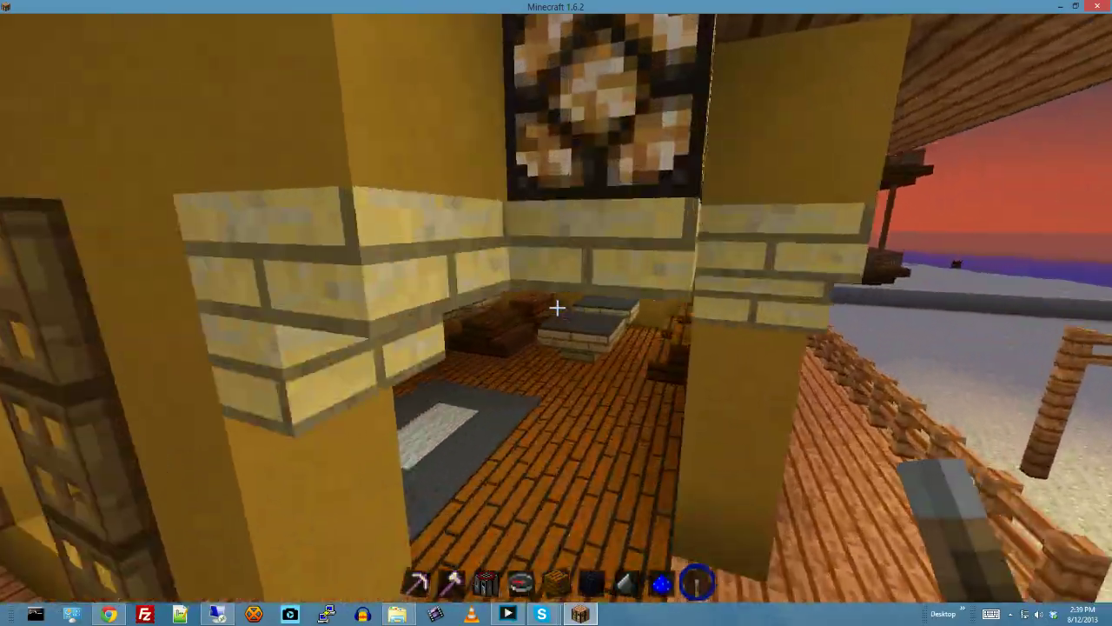
key("w")
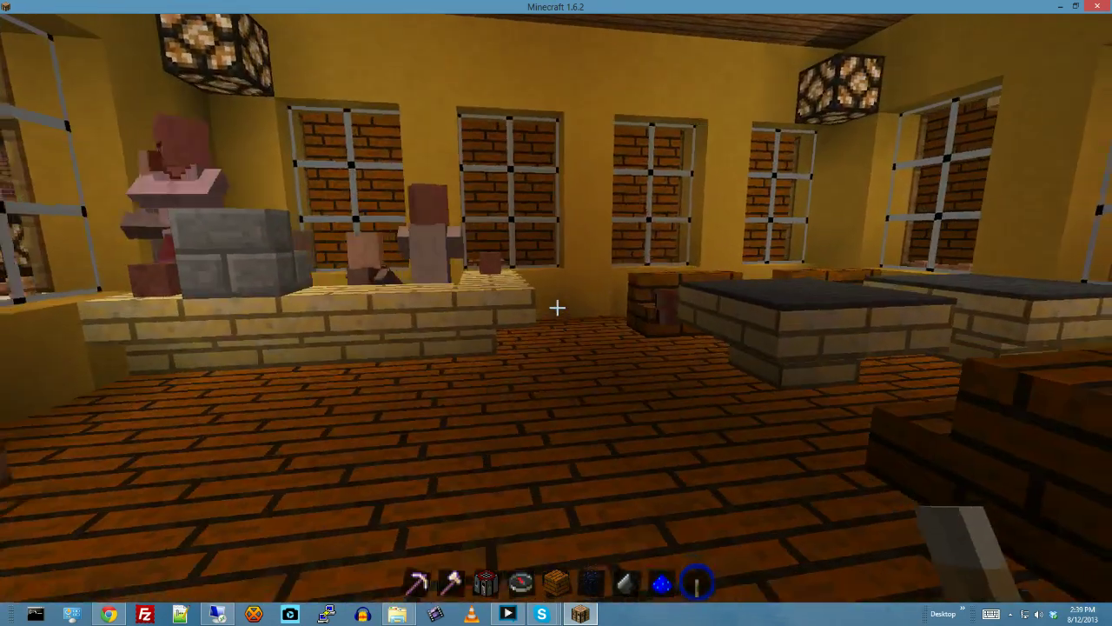
key("w")
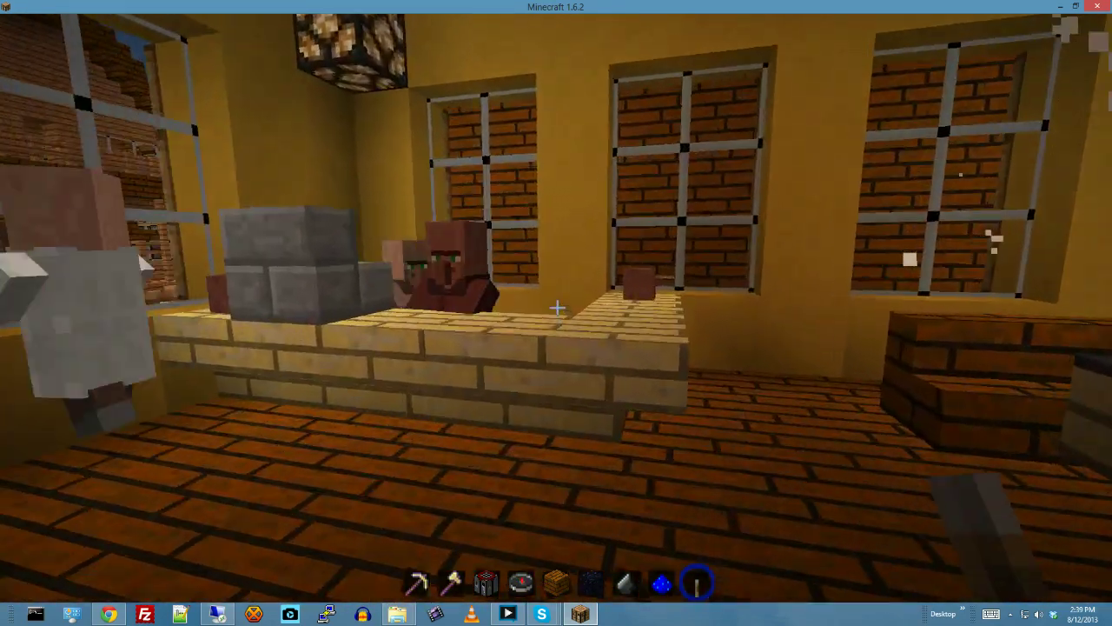
key("s")
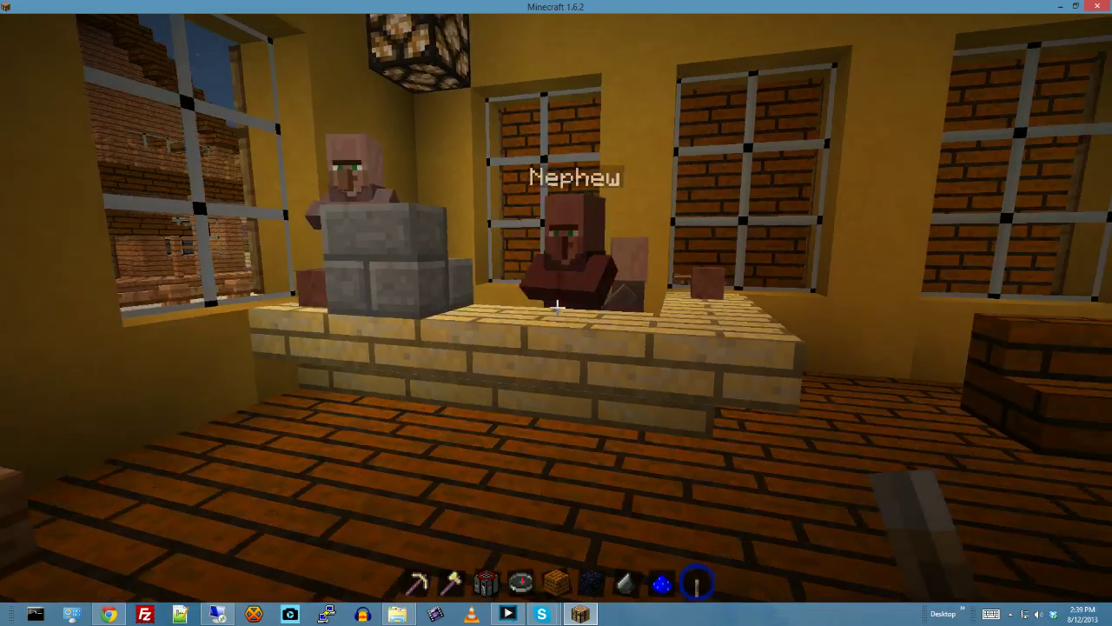
key("w")
key("w")
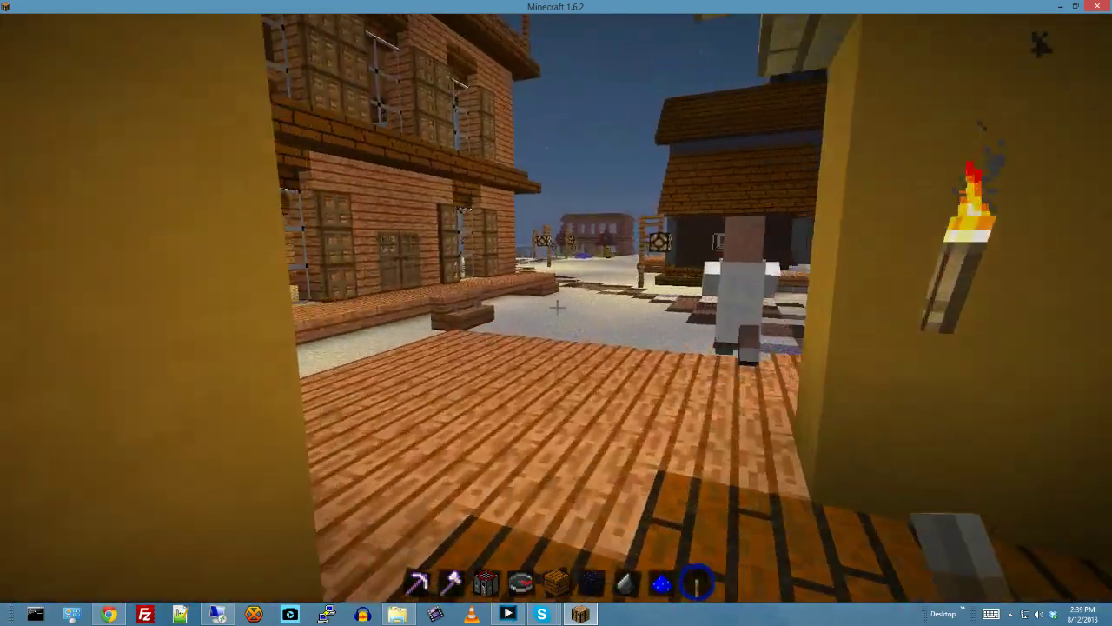
key("w")
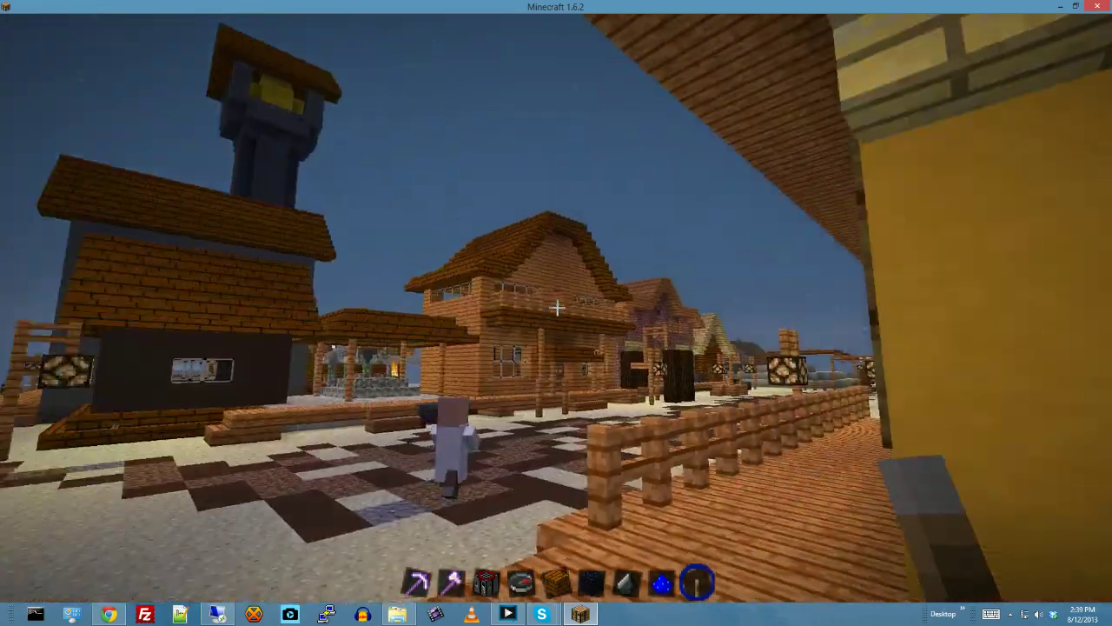
Release the pointer from the game, switch to XSplit Broadcaster and open the broadcast channel list containing Local Recording.
key("t")
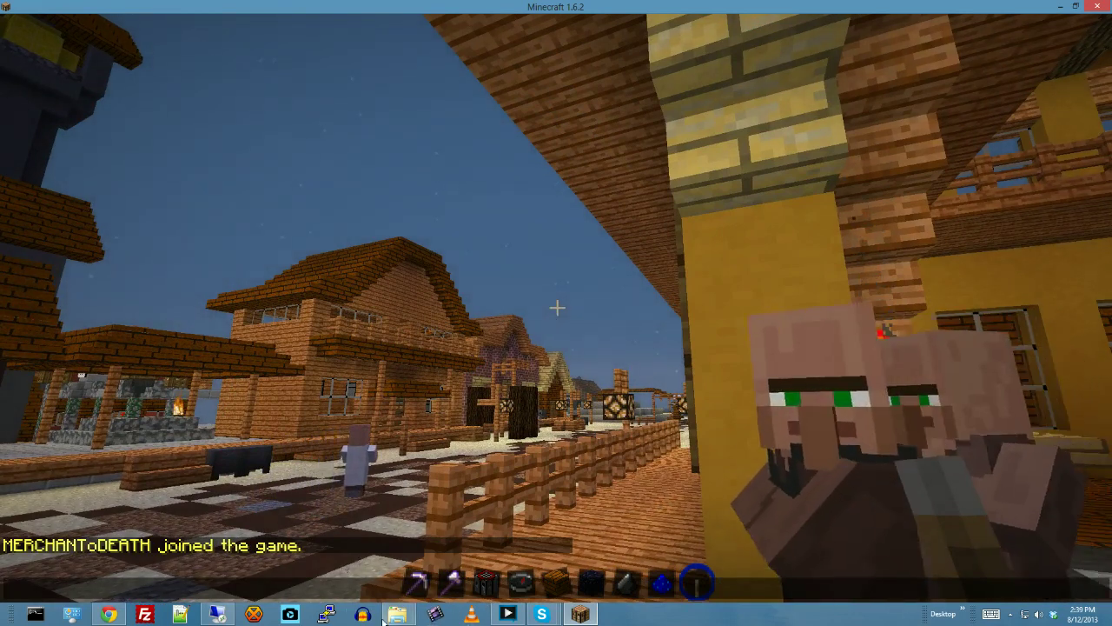
mouse_move(510, 617)
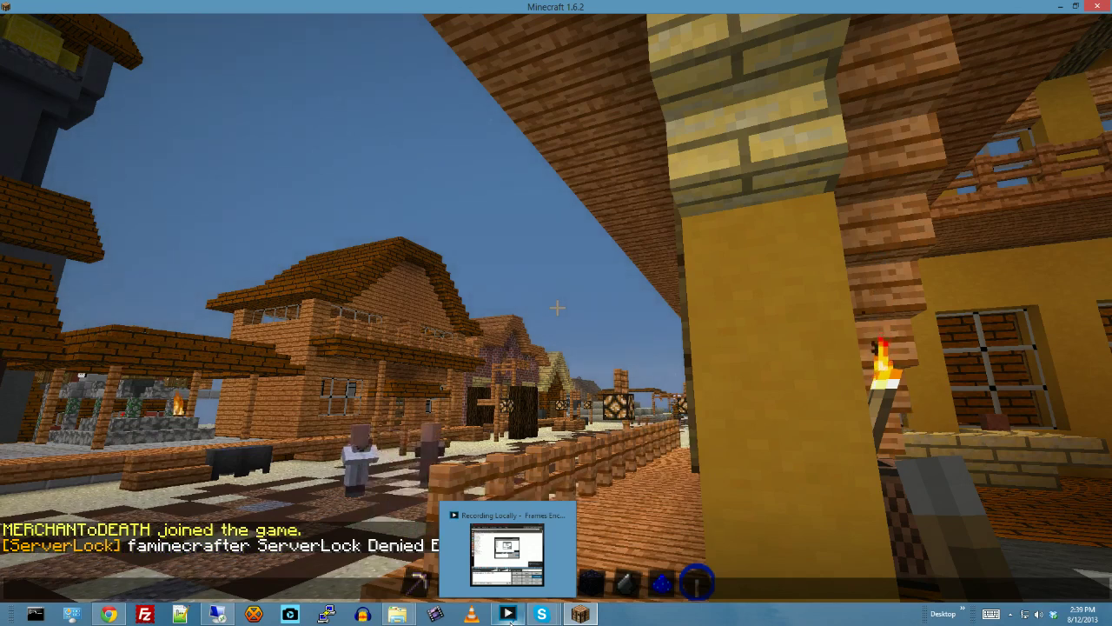
left_click(509, 616)
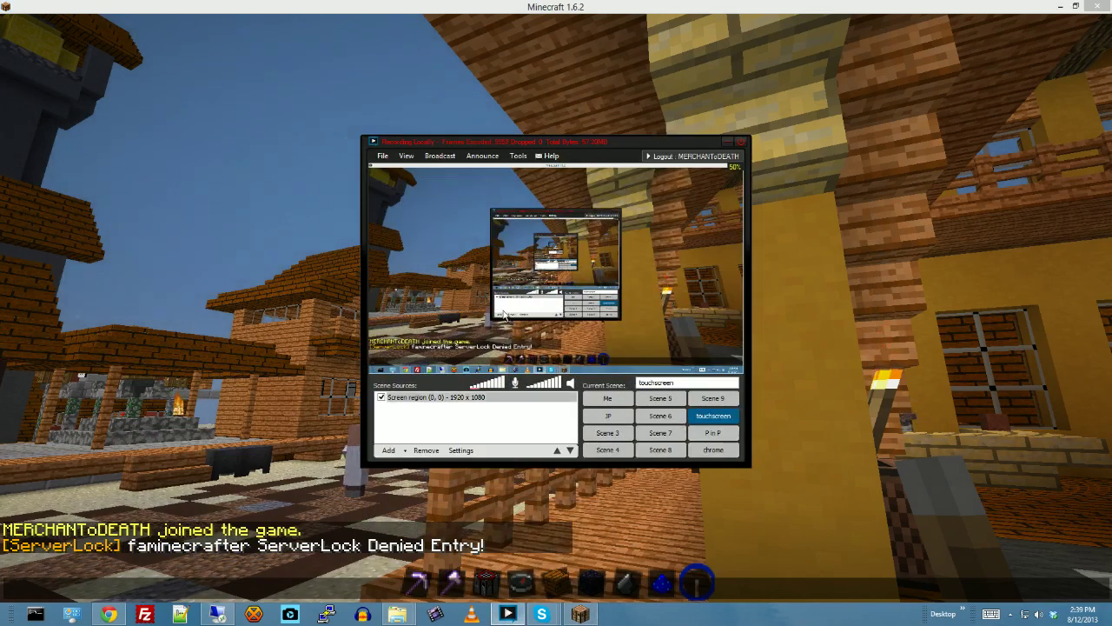
left_click(439, 156)
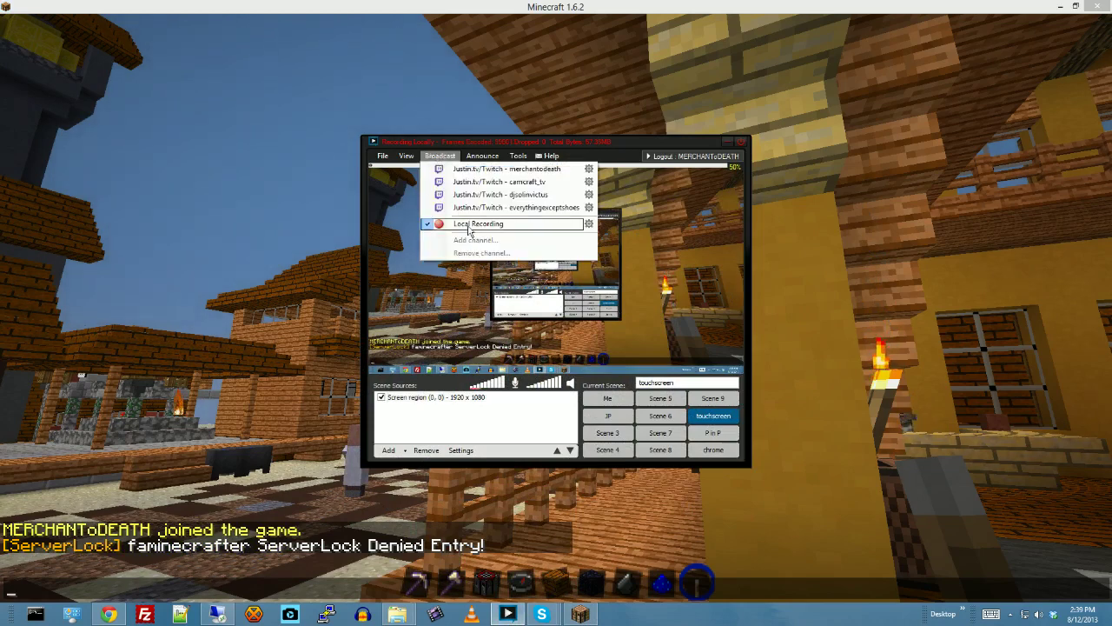